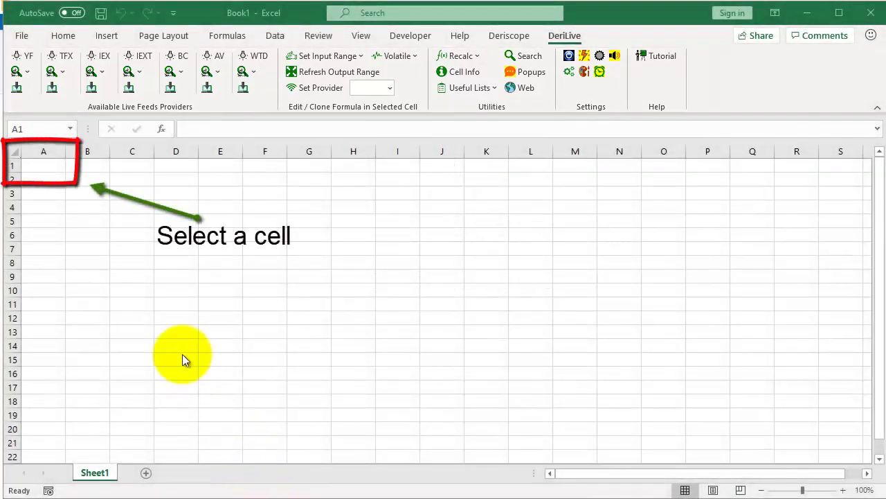
Paste the Yahoo historical data formulas for one symbol at cell A1 and select the fetched data range starting at D1
left_click(52, 166)
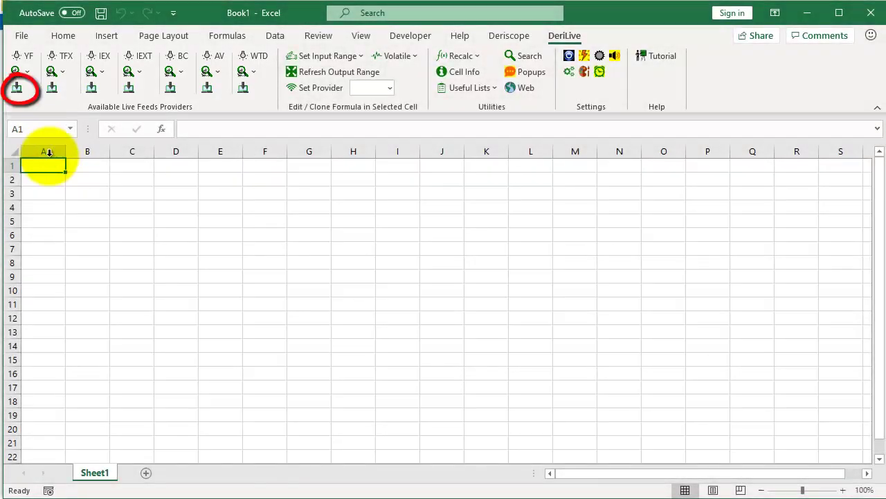
left_click(17, 88)
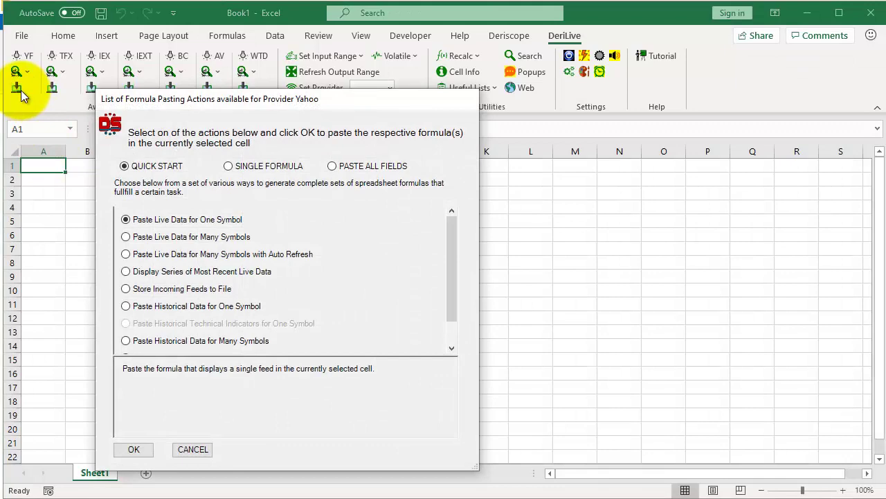
left_click(139, 306)
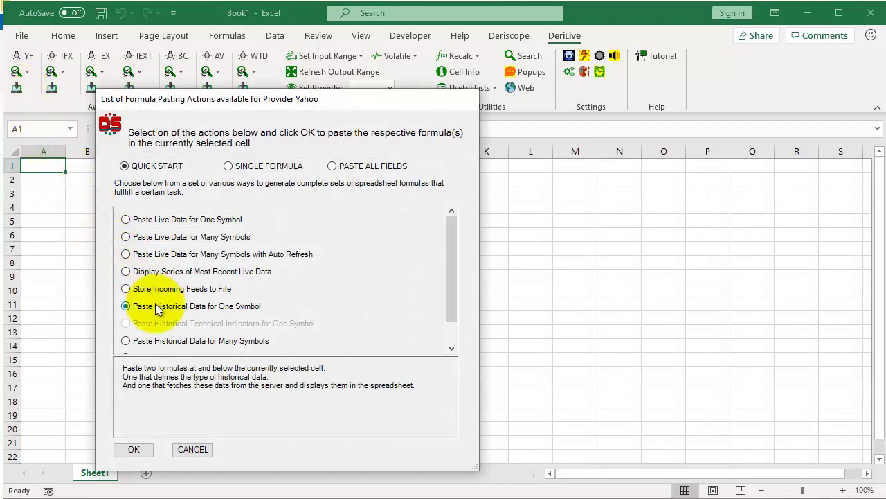
left_click(136, 449)
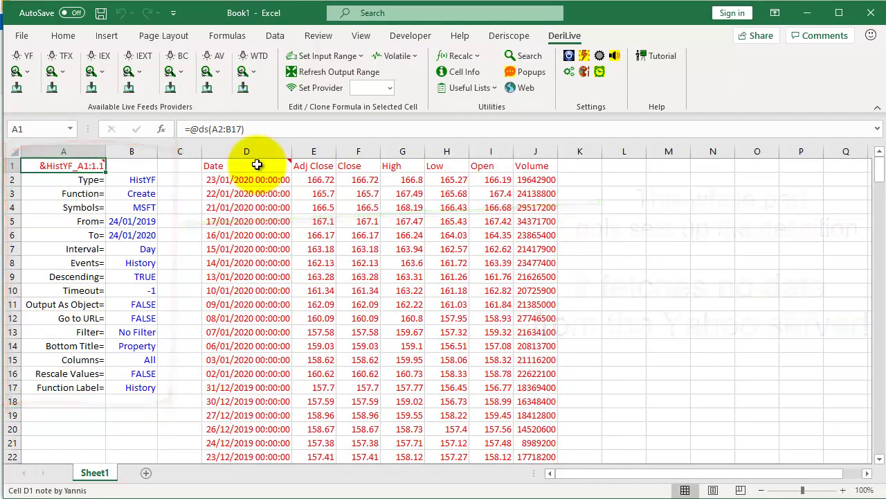
left_click_drag(257, 166, 538, 451)
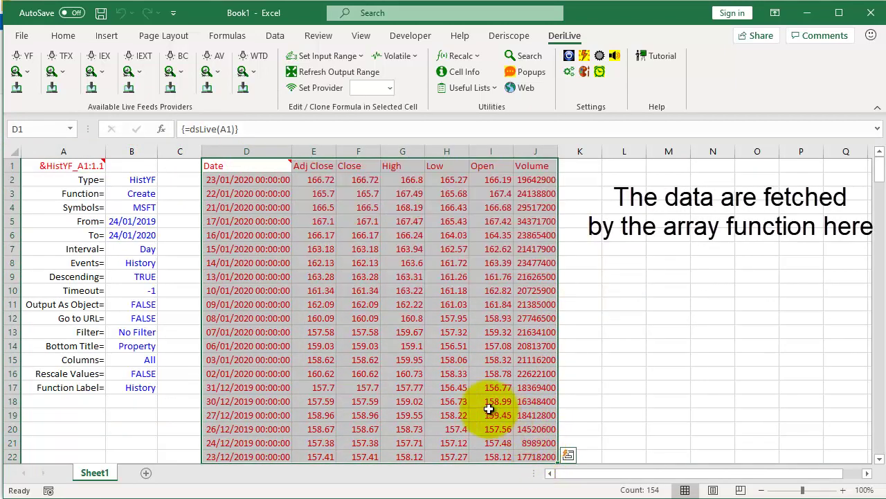
Set the Interval in B7 to Month with the help of Cell Info, and refresh the output range of the historical data array
left_click(142, 249)
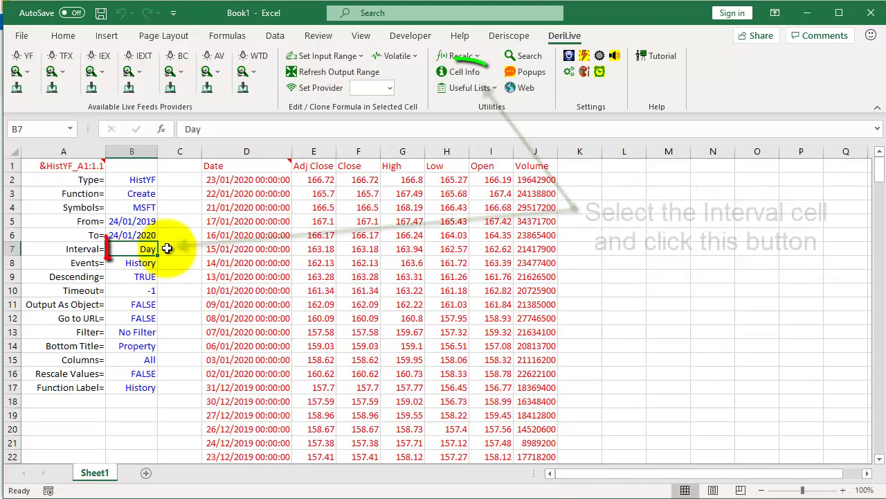
left_click(468, 72)
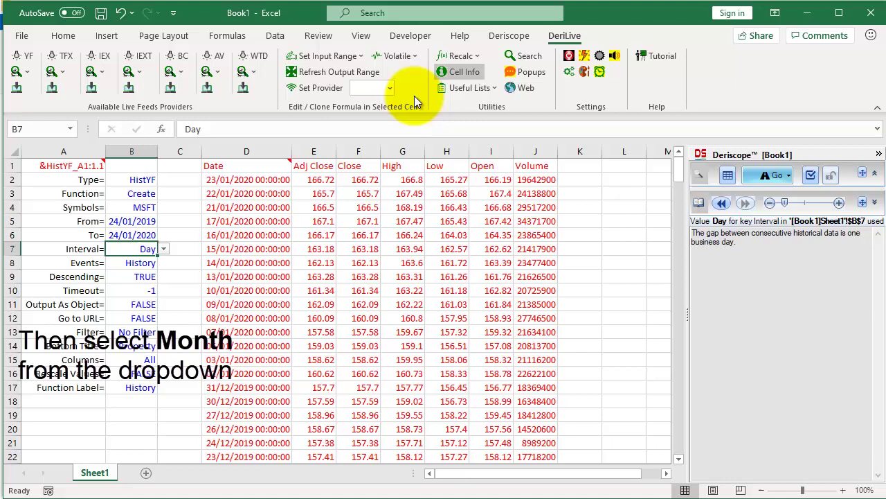
left_click(164, 249)
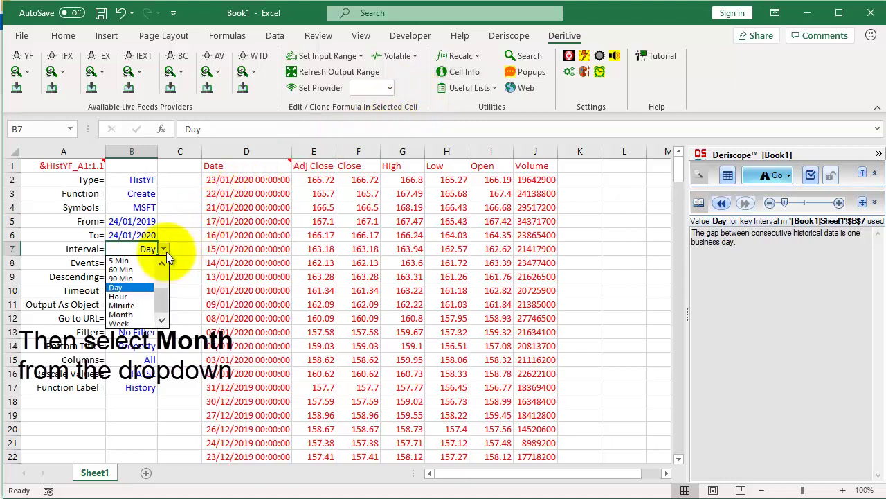
left_click(134, 315)
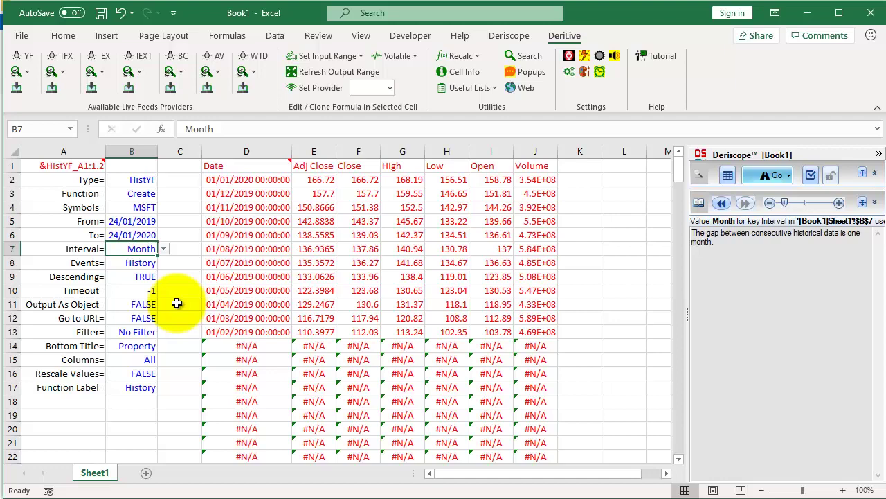
left_click(270, 235)
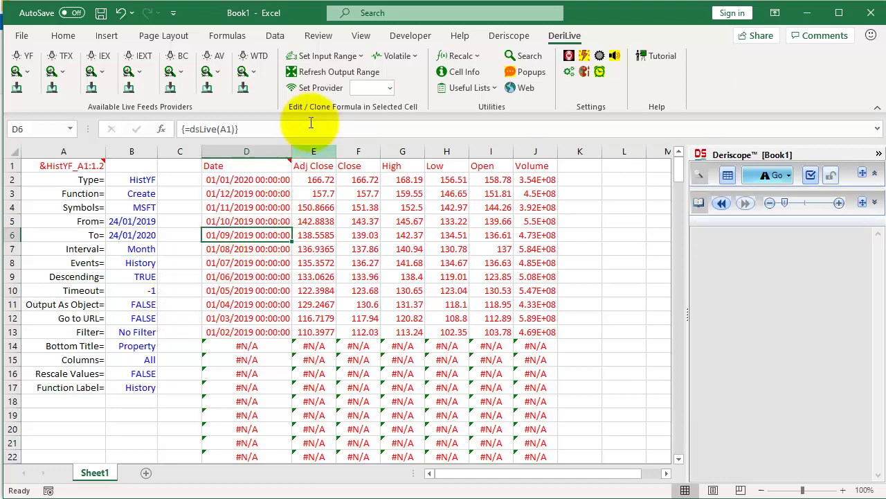
left_click(318, 72)
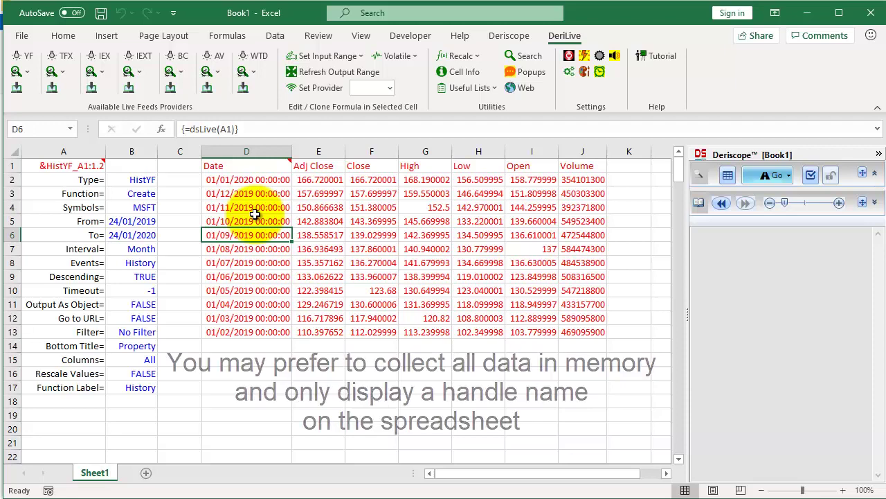
Set Output As Object in B11 to TRUE and refresh the array formula's output range
left_click(149, 307)
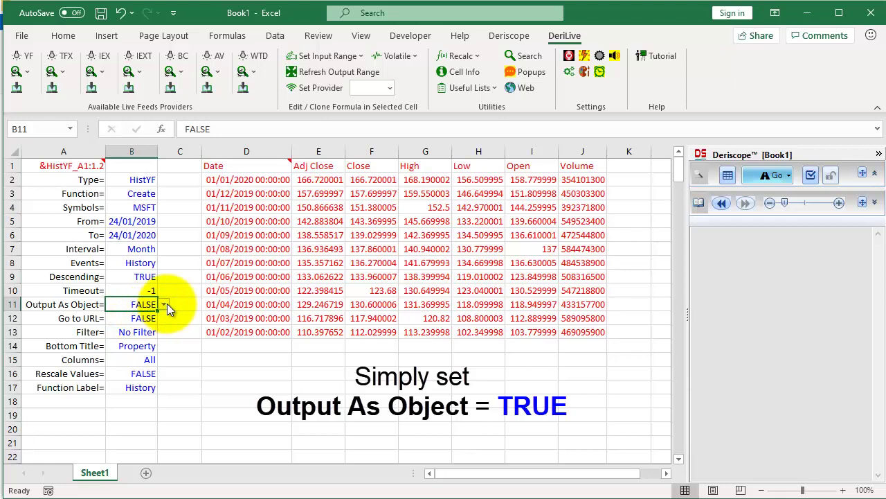
left_click(167, 305)
left_click(165, 323)
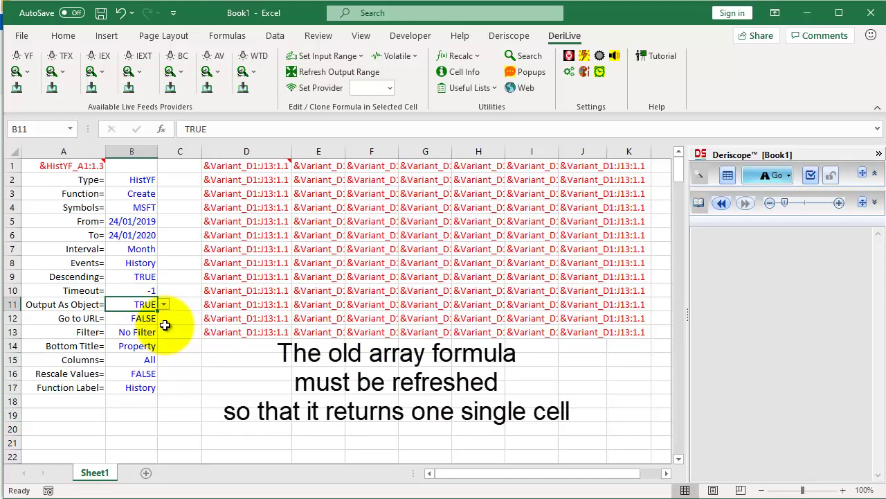
left_click(278, 219)
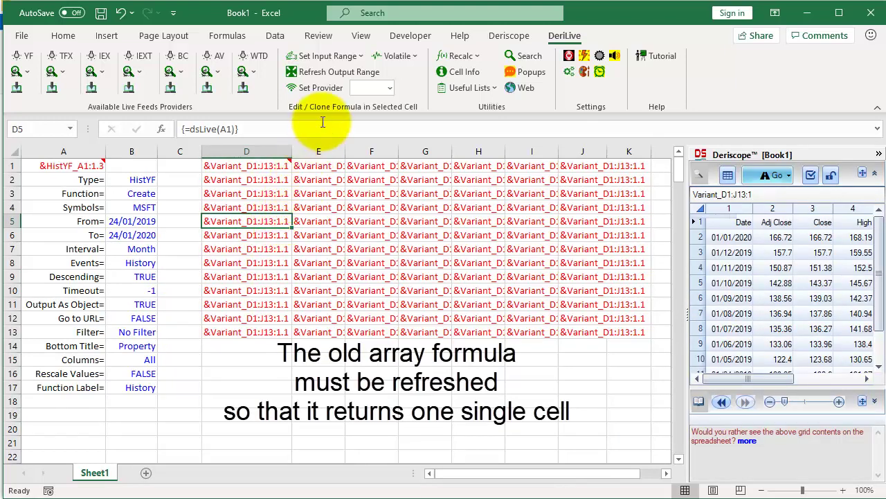
left_click(332, 73)
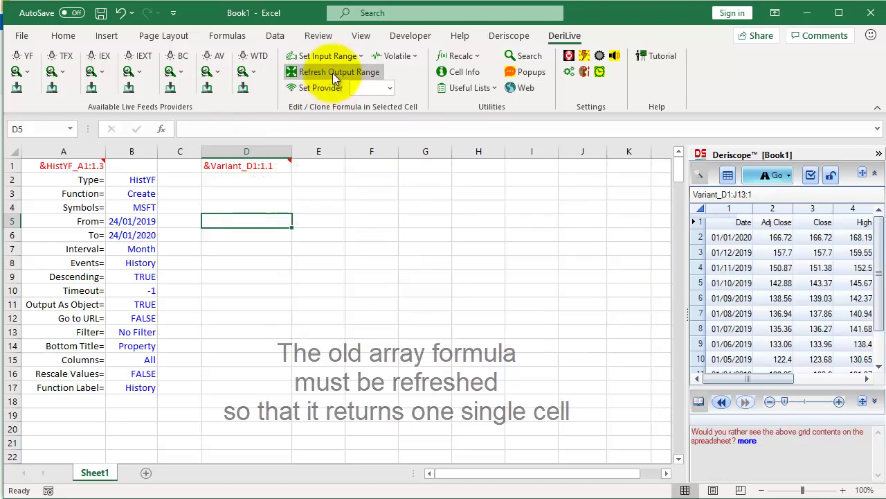
Examine the in-memory historical data behind the handle name in D1 in the Deriscope wizard
left_click(268, 167)
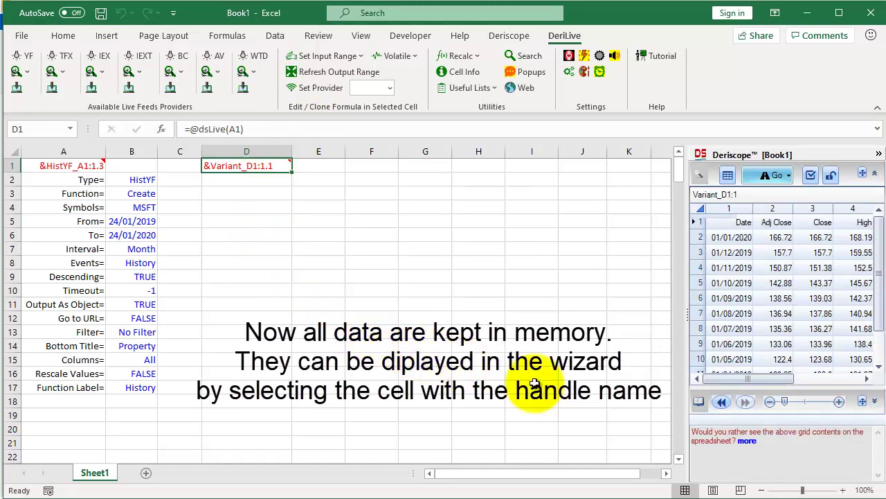
left_click(757, 400)
mouse_move(774, 402)
left_mouse_down()
mouse_move(841, 406)
mouse_move(772, 410)
left_mouse_up()
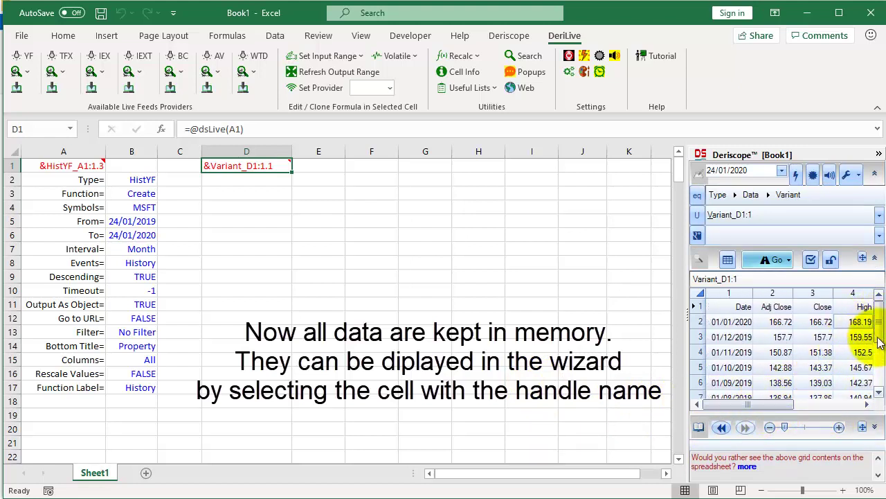
mouse_move(879, 346)
left_mouse_down()
mouse_move(878, 381)
mouse_move(874, 337)
left_mouse_up()
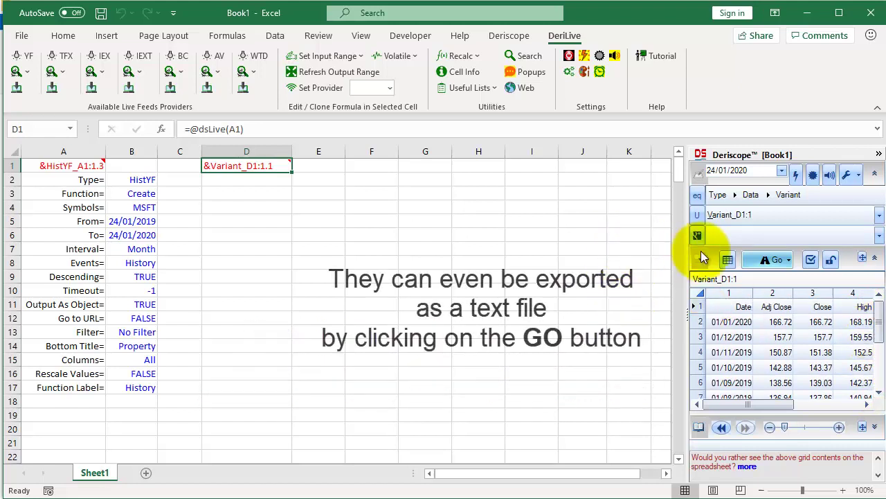
Look at the wizard's export options for the object in D1, including Export Object to Text File, and leave them unused
left_click(784, 260)
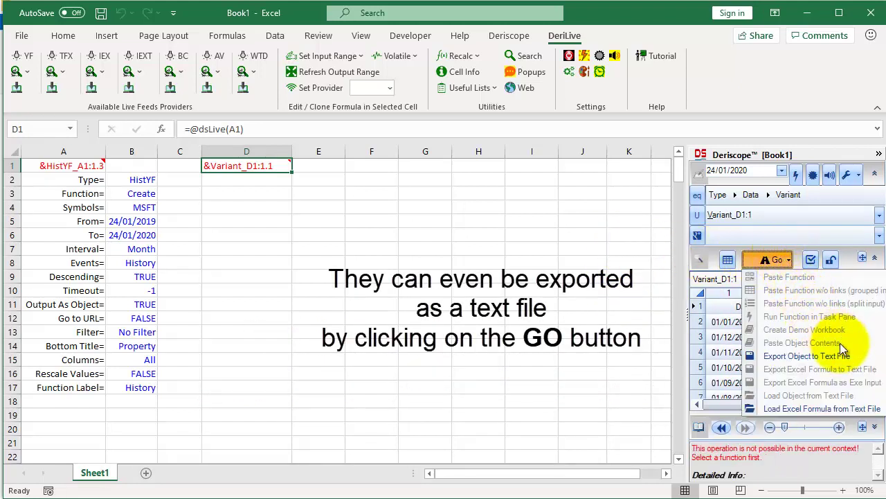
left_click(774, 261)
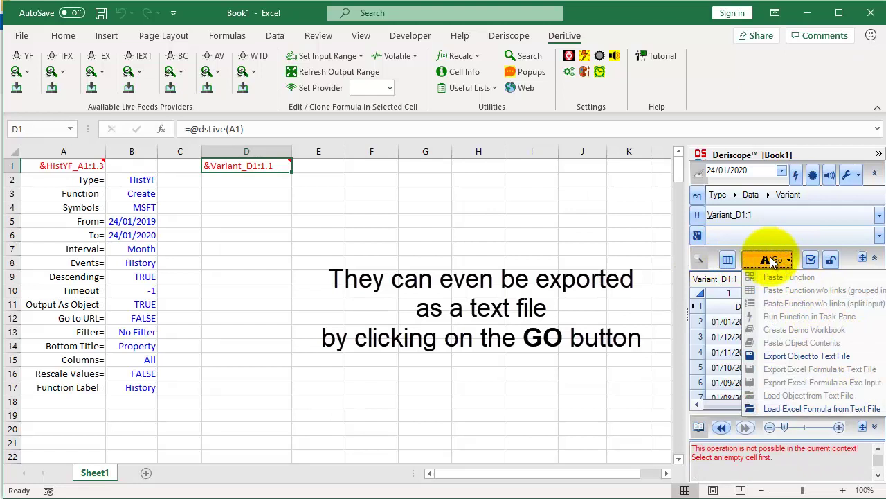
left_click(257, 221)
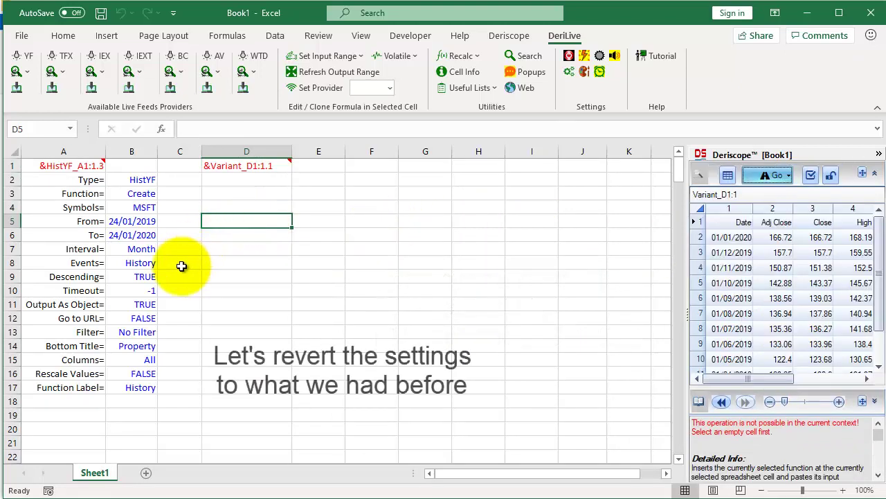
Set Output As Object in B11 back to FALSE and refresh the output range of the formula in D1
left_click(151, 305)
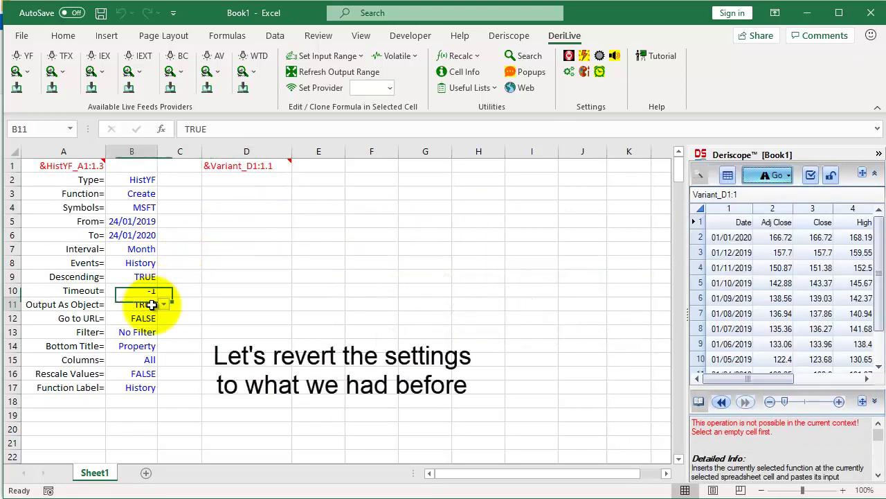
left_click(164, 305)
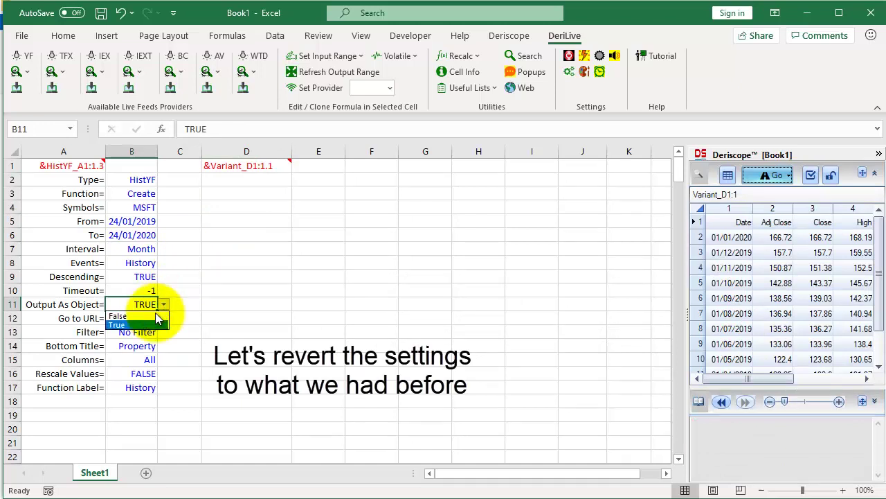
left_click(158, 316)
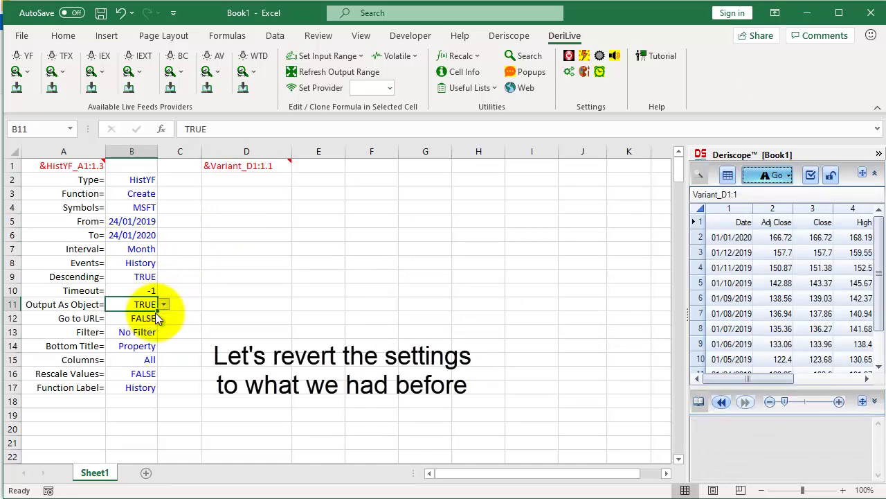
left_click(249, 161)
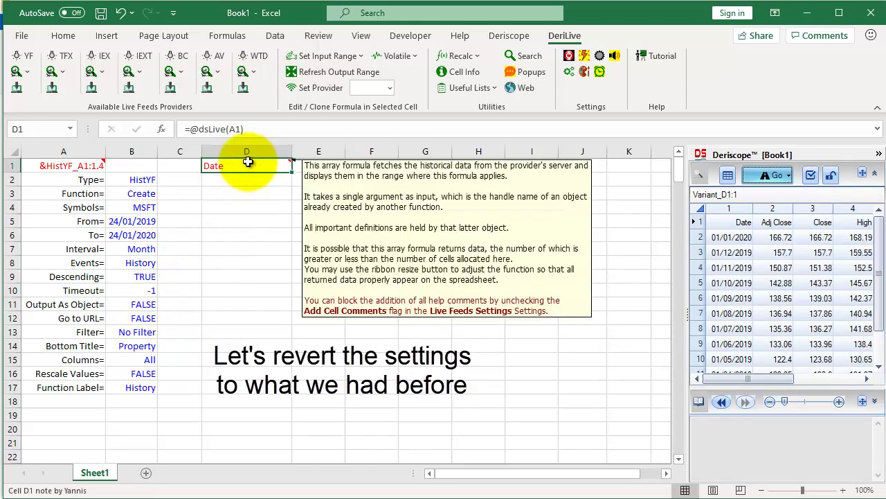
left_click(320, 73)
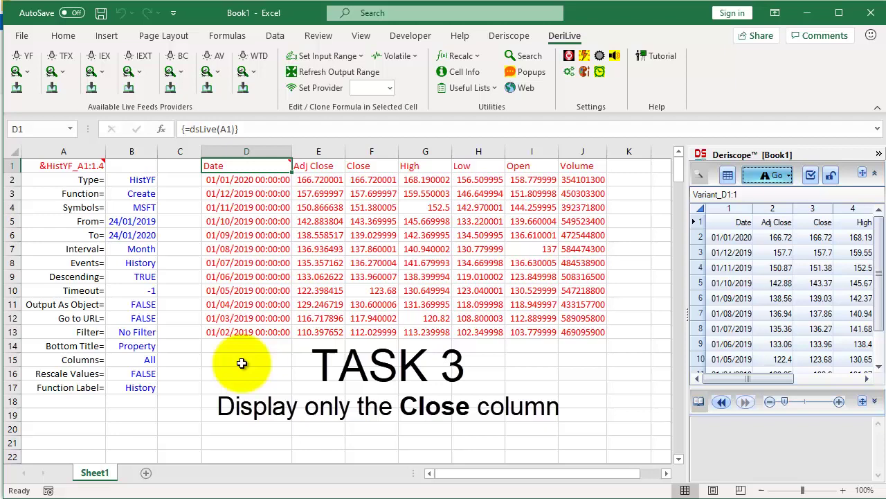
Set the Columns option in B15 to Include
left_click(130, 359)
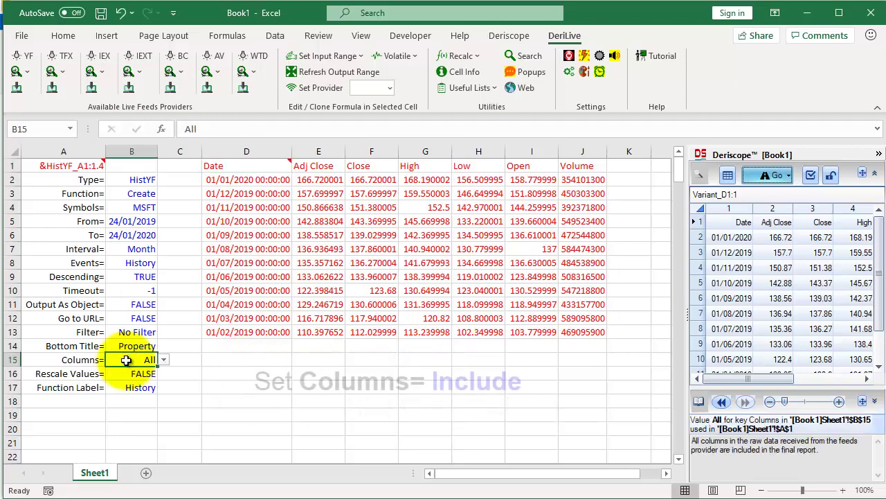
left_click(165, 358)
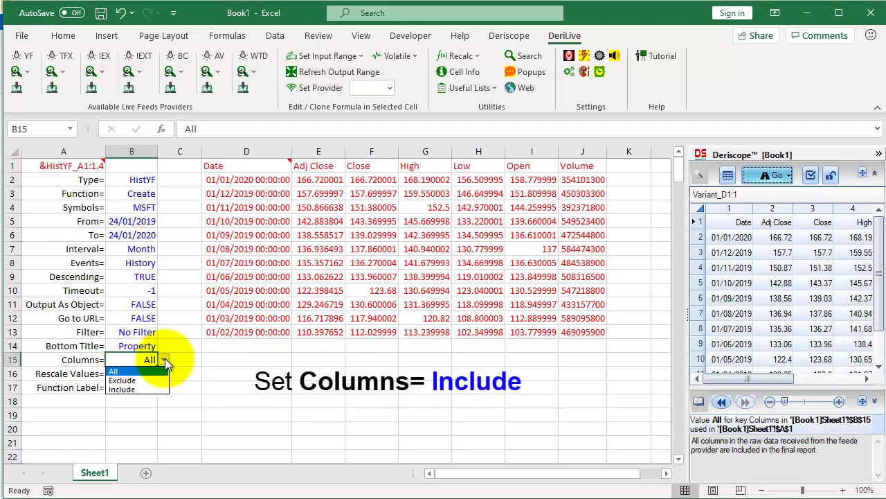
left_click(131, 389)
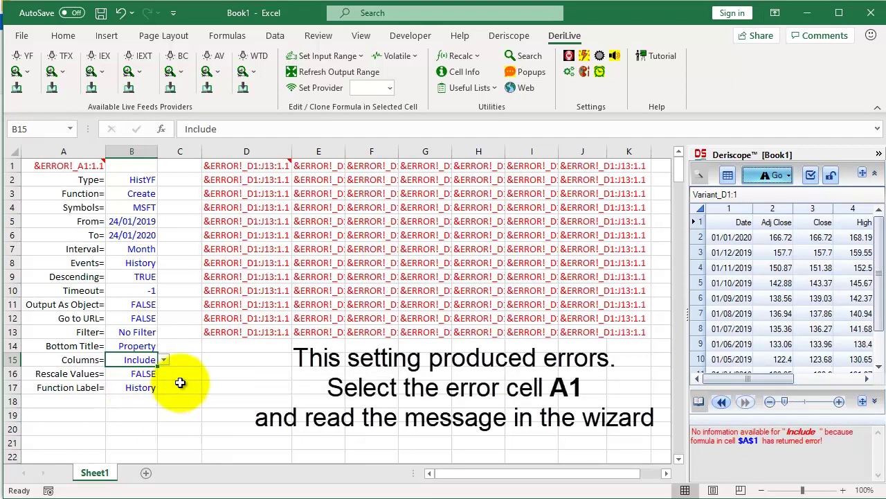
Read the error of cell A1 in the wizard and display the default form of the Hist YF Create function
left_click(88, 164)
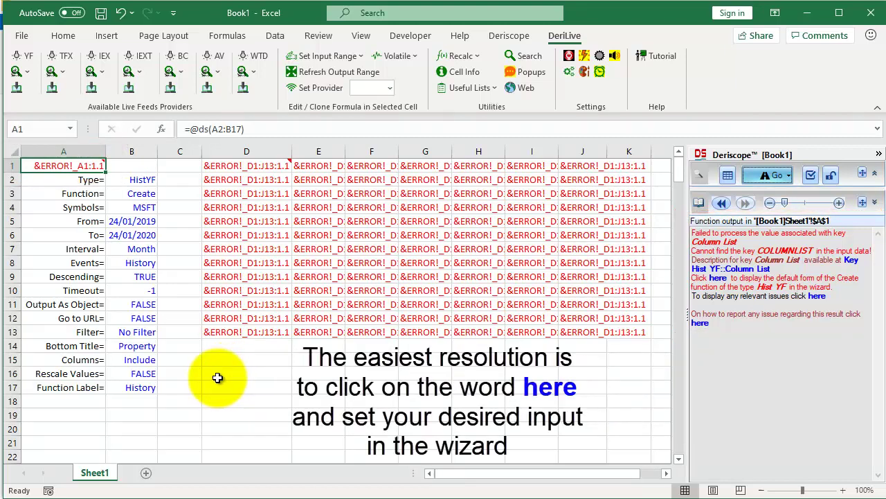
left_click(699, 323)
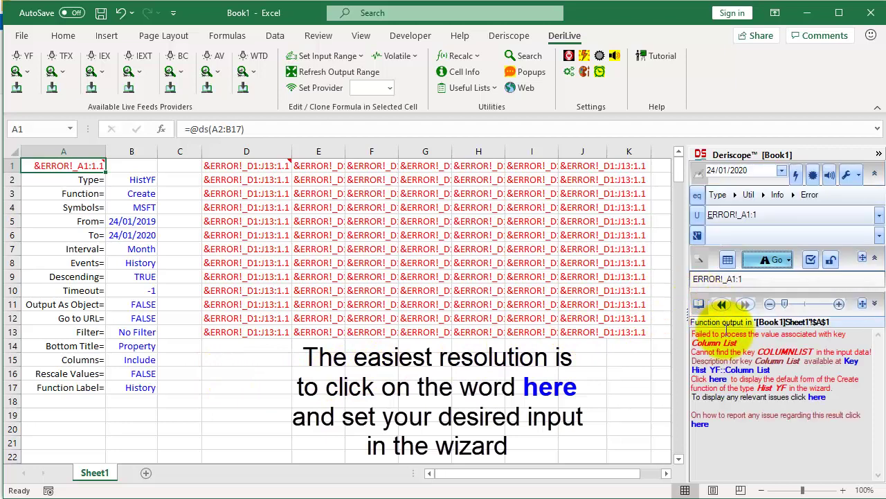
left_click(717, 380)
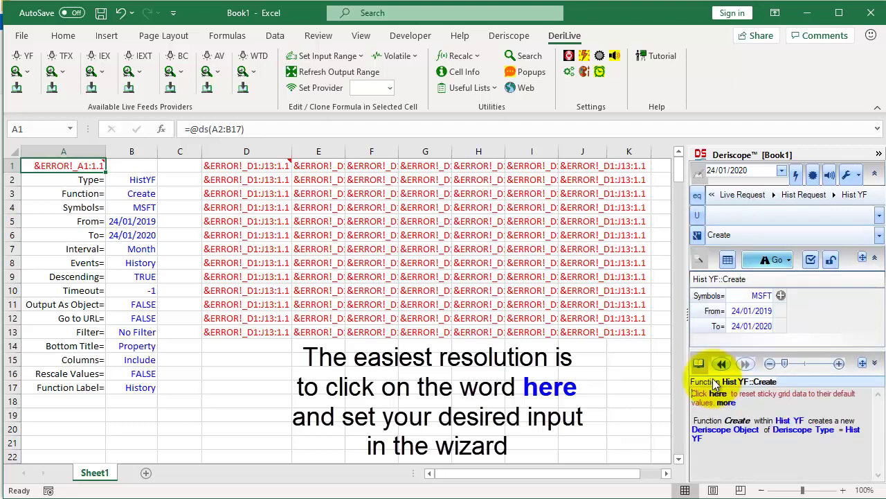
Show the optional parameters of the Hist YF Create function in the wizard and set its Interval to Month
left_click(811, 260)
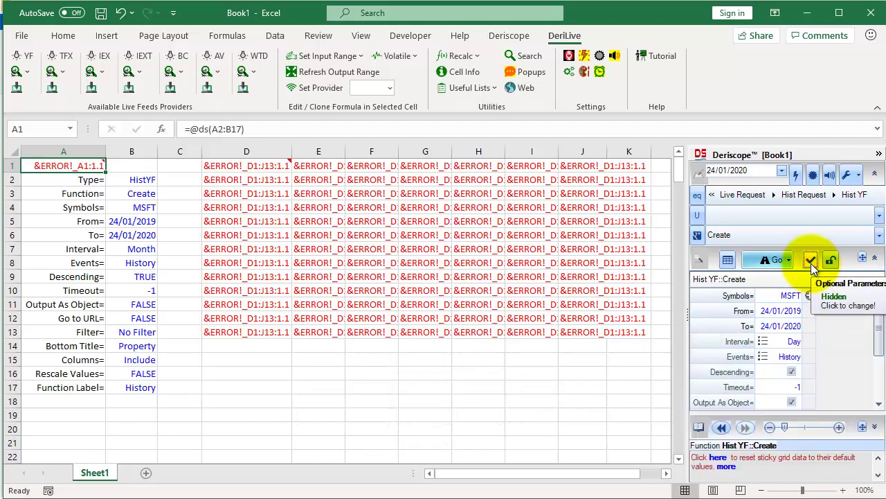
left_click(764, 344)
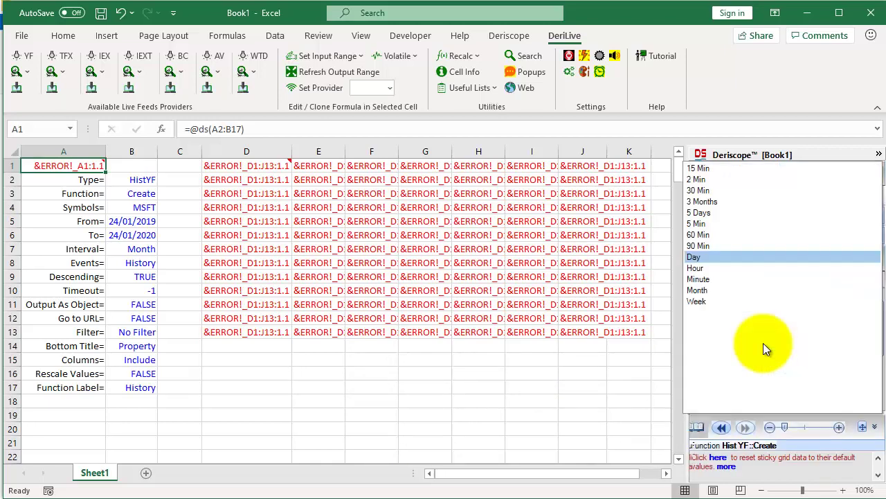
left_click(712, 289)
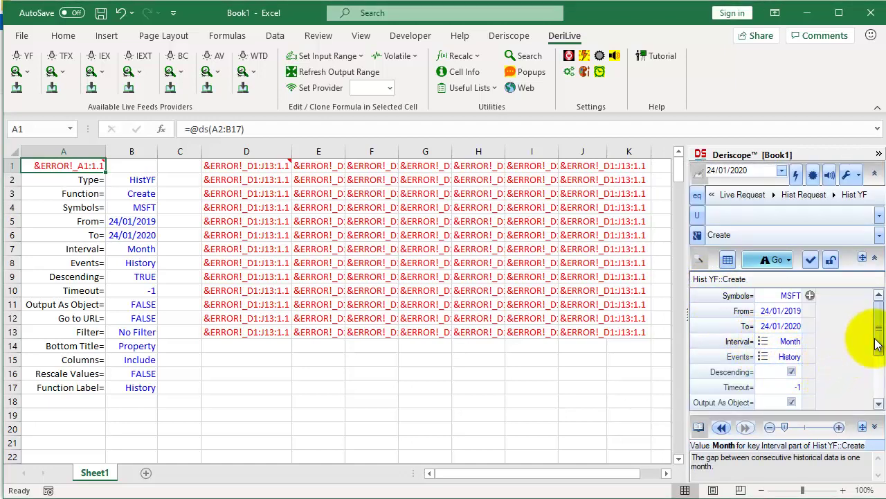
Turn off Output As Object and set Columns to Include among the Hist YF Create parameters in the wizard
left_click_drag(878, 344, 878, 389)
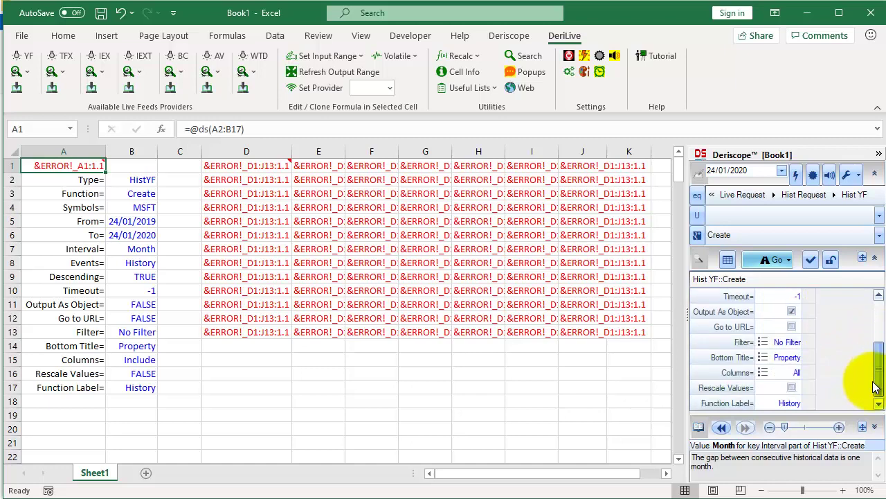
left_click(791, 313)
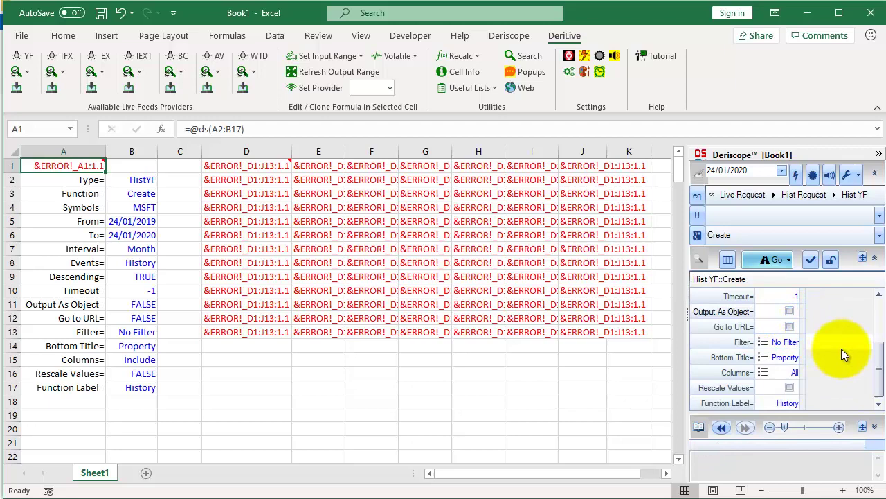
left_click(761, 374)
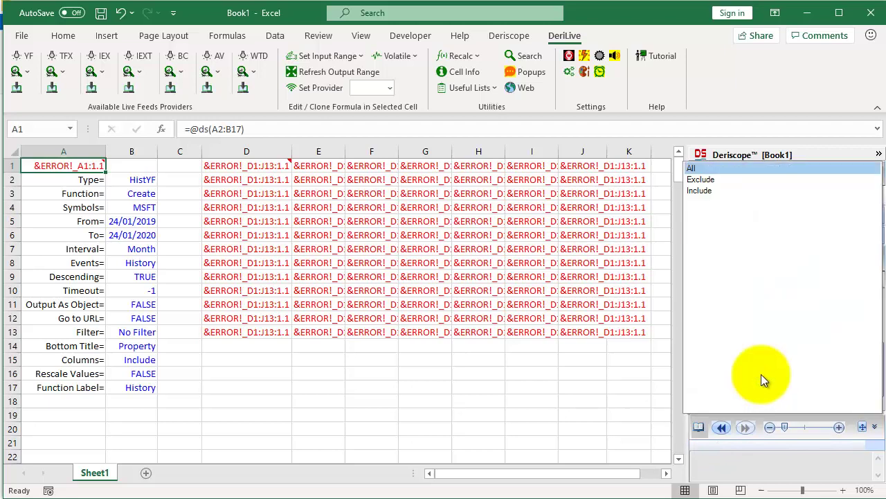
left_click(706, 189)
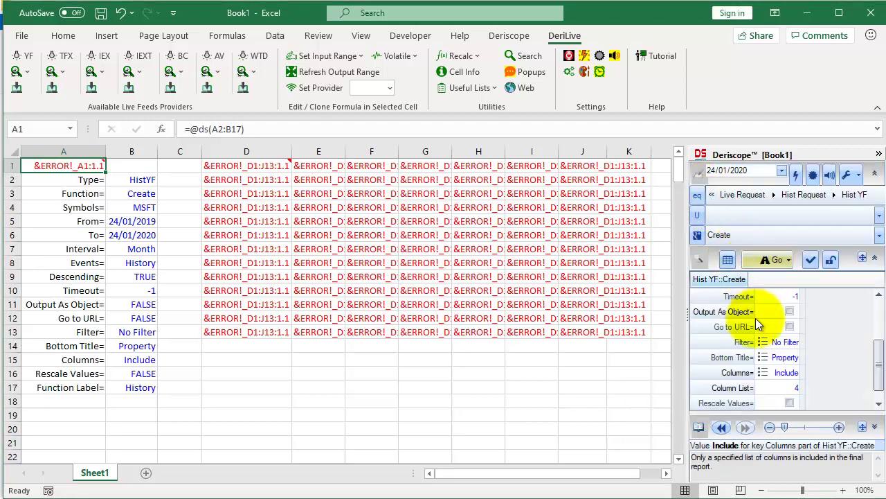
Set the Column List parameter to 2 in the wizard and hide the optional parameters
left_click(770, 385)
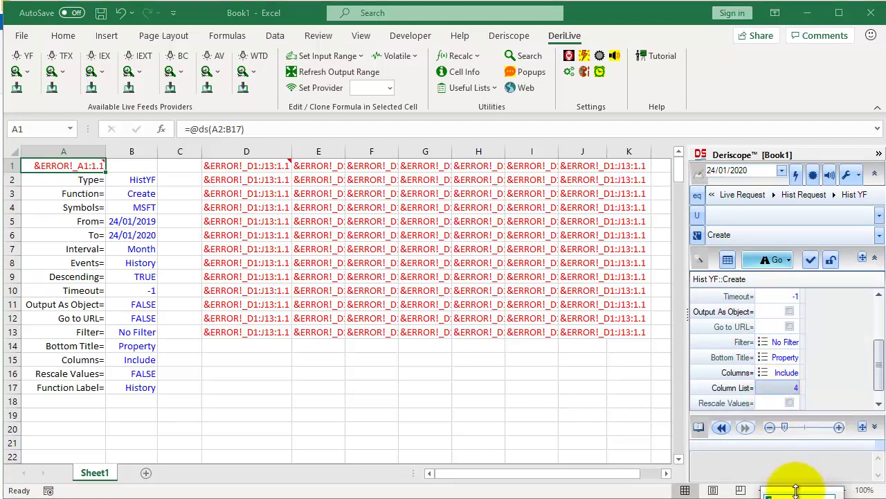
left_click_drag(796, 488, 788, 432)
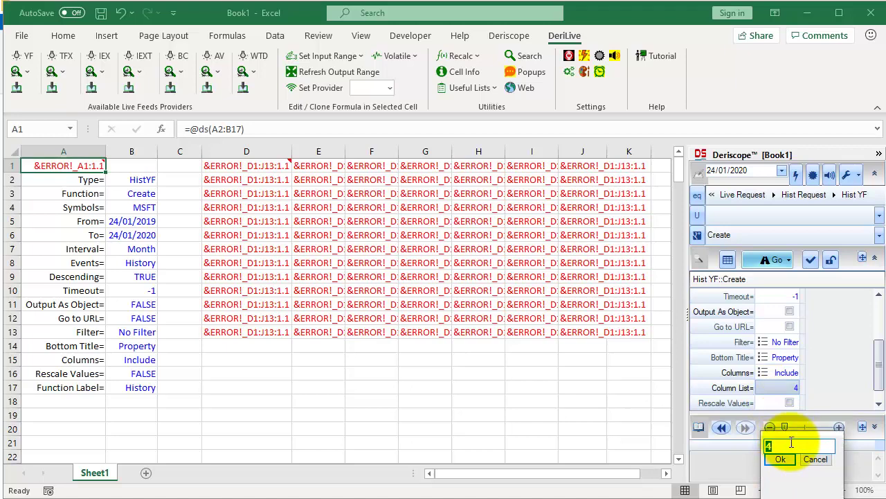
left_click(781, 460)
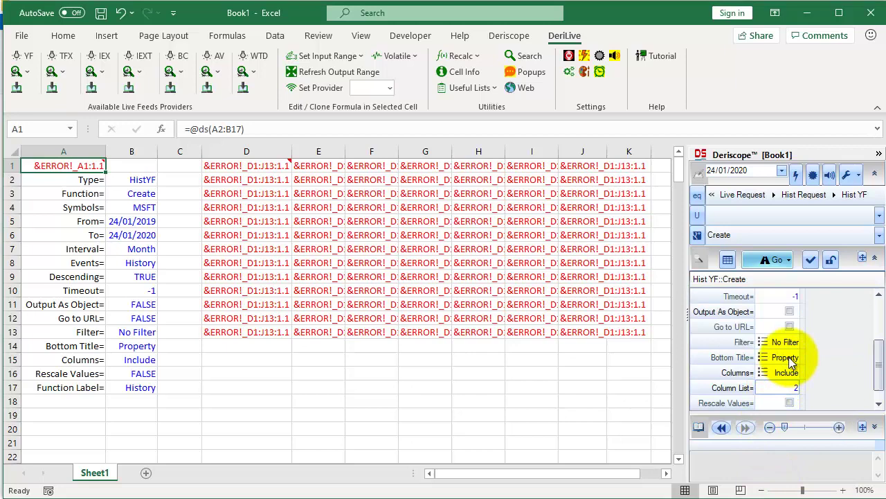
left_click(807, 265)
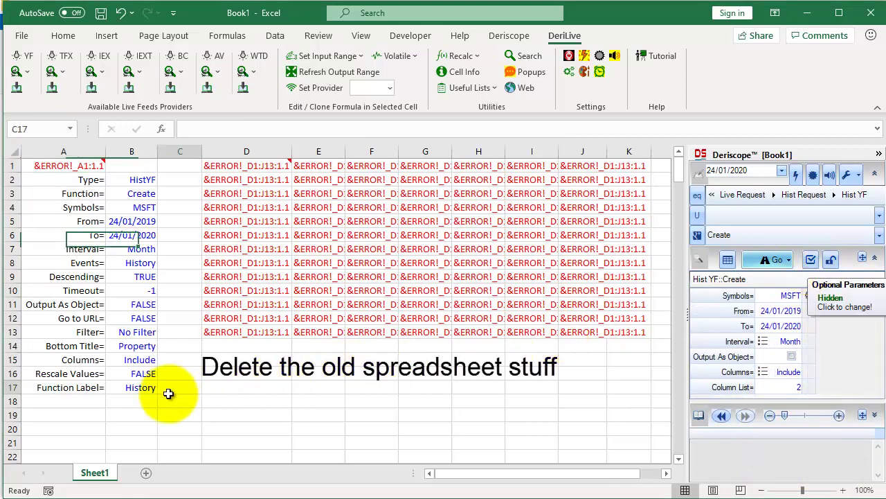
Clear the old formula and its inputs in A1:C17 and paste the wizard's Hist YF Create function at A1
left_click_drag(174, 388, 24, 168)
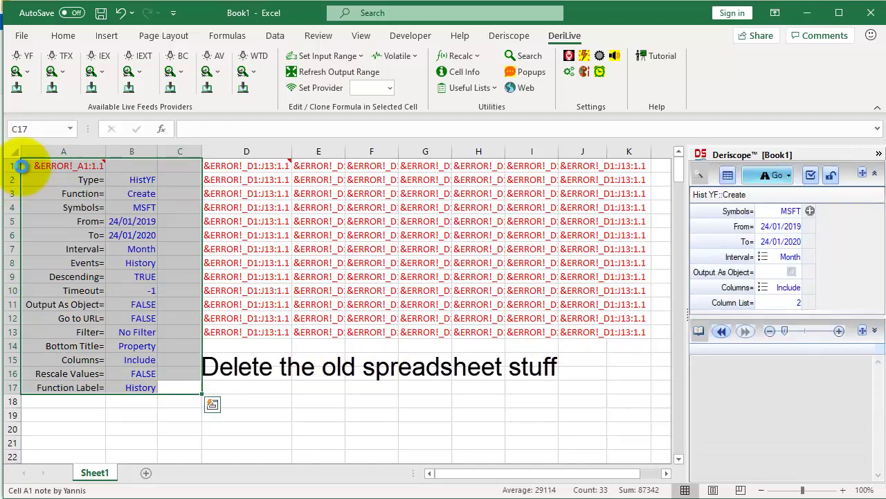
key("Delete")
left_click(43, 169)
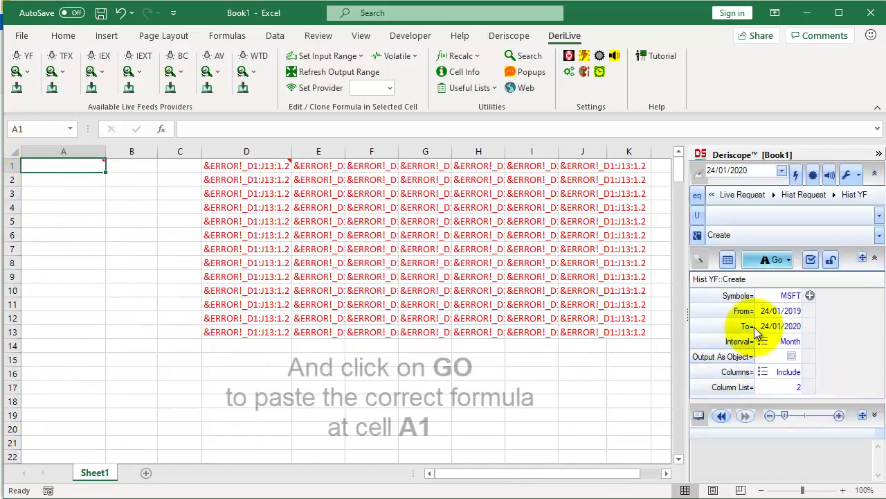
left_click(784, 264)
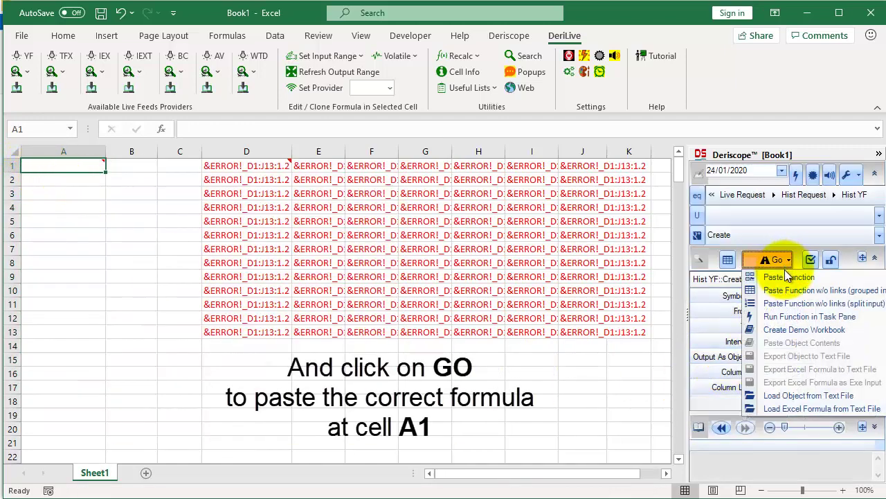
left_click(785, 275)
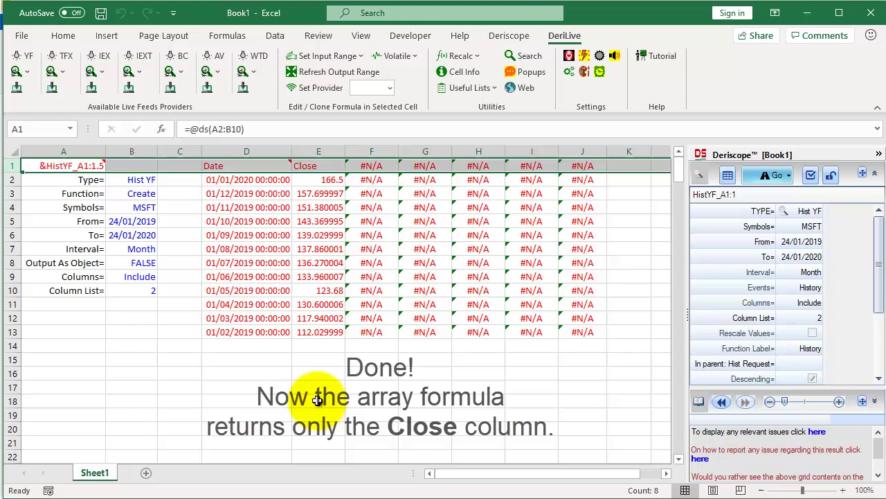
Refresh the output range of the array formula starting in D1 to remove the surplus #N/A cells
left_click(262, 235)
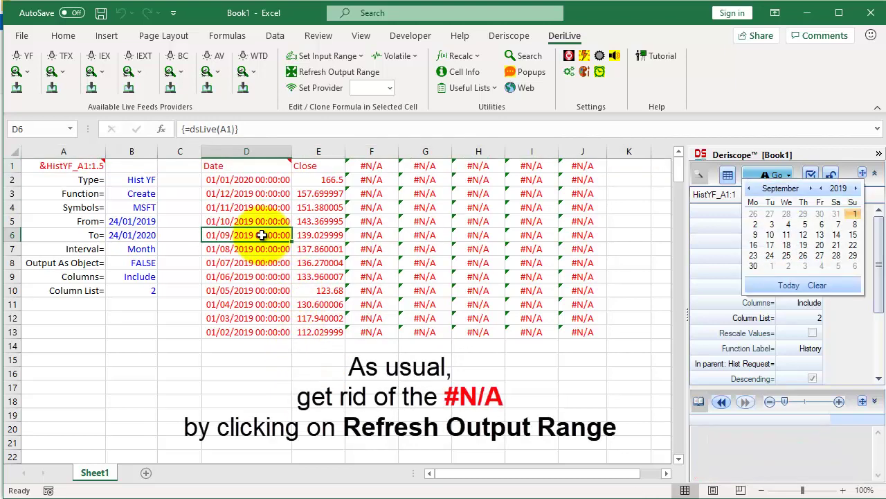
left_click(321, 71)
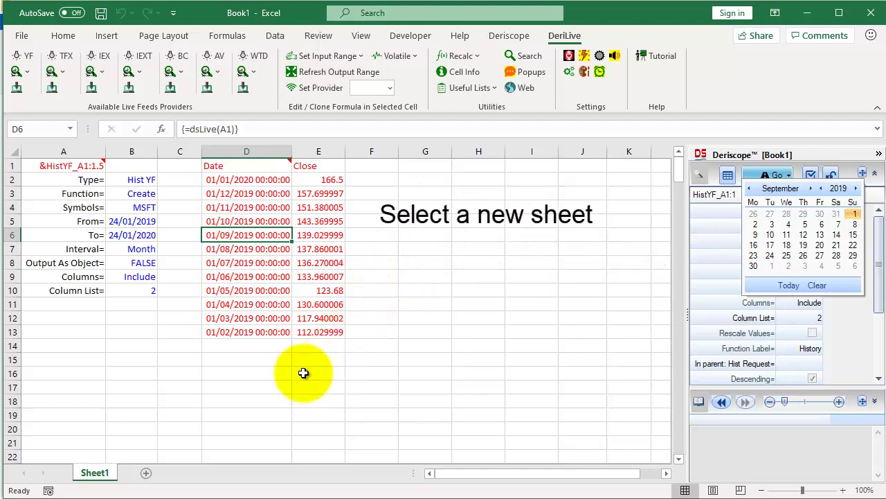
Add a new sheet and paste the Yahoo Finance formulas for historical data of many symbols at A1
left_click(144, 474)
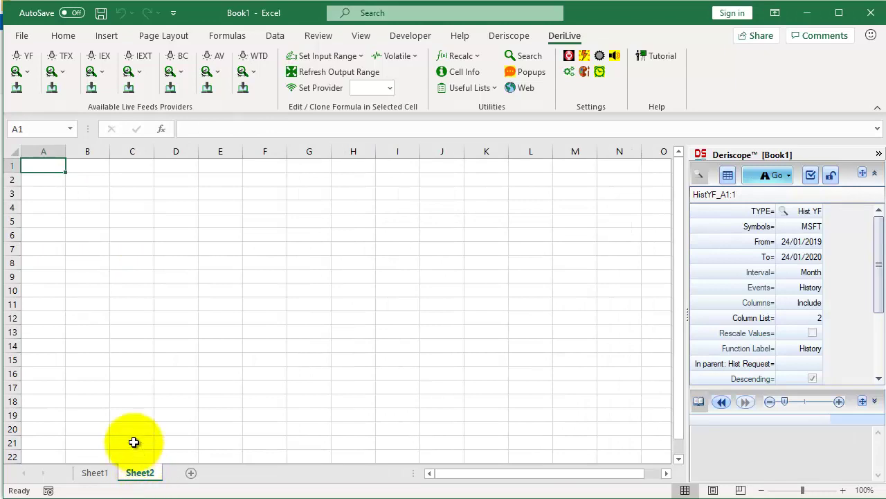
left_click(18, 91)
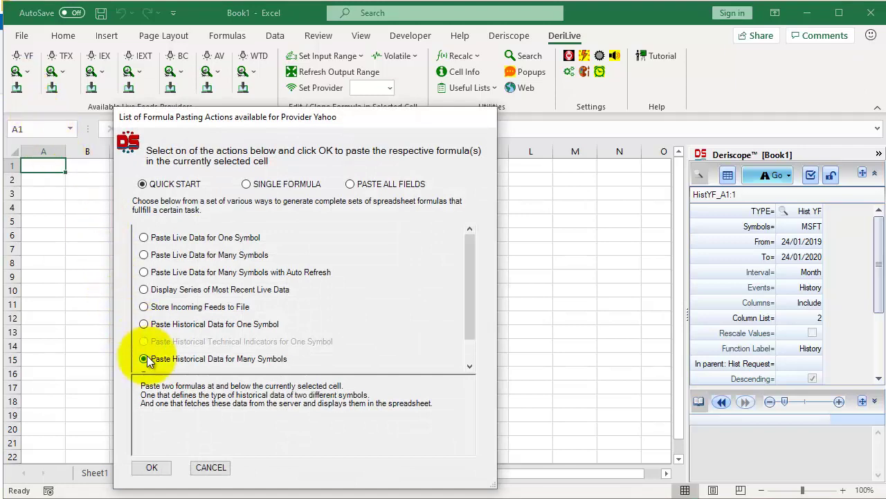
left_click(151, 467)
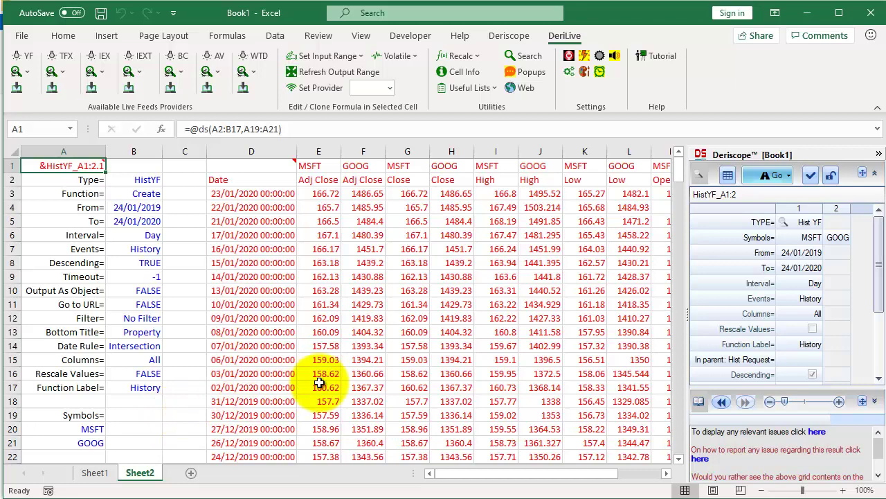
Collapse the Deriscope wizard pane to make room for all the MSFT and GOOG data columns
mouse_move(777, 237)
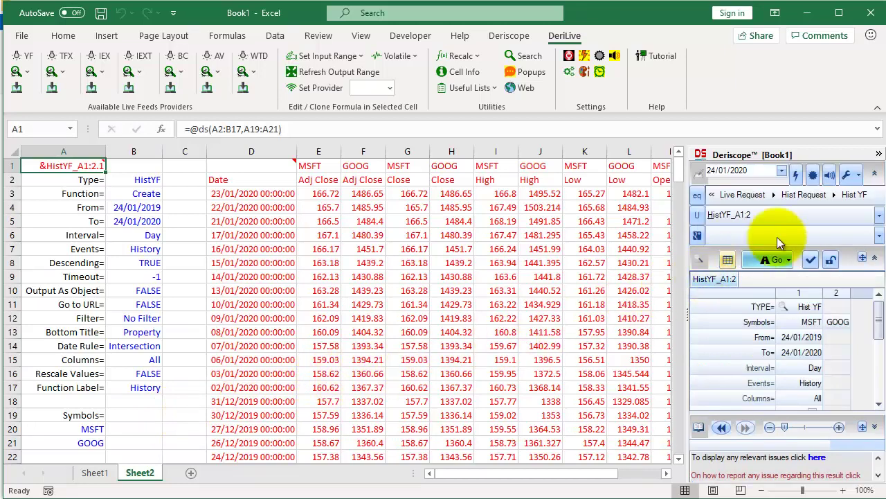
left_click(879, 156)
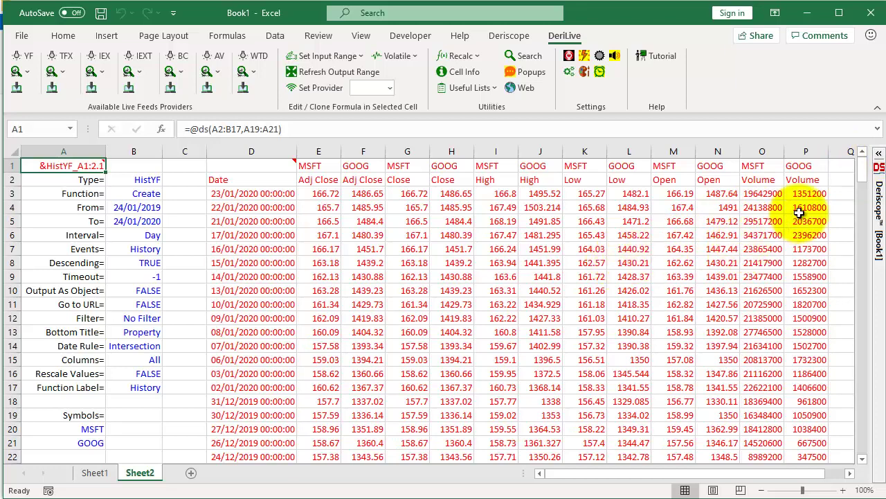
left_click_drag(862, 178, 865, 161)
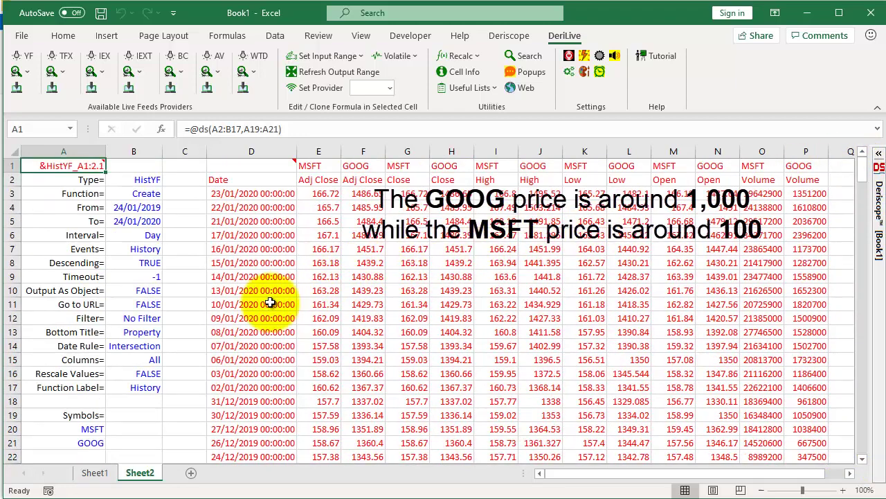
Set Rescale Values in B16 to TRUE and inspect the earliest dates of the MSFT and GOOG series
left_click(147, 375)
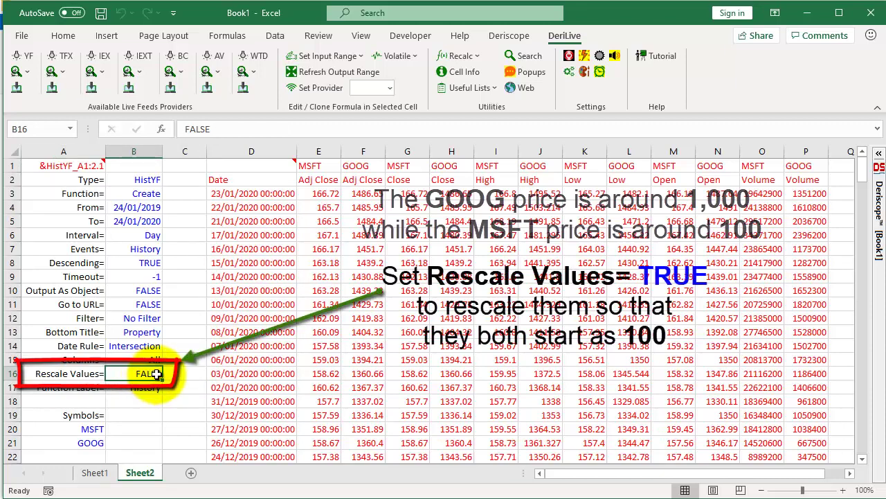
type("tr")
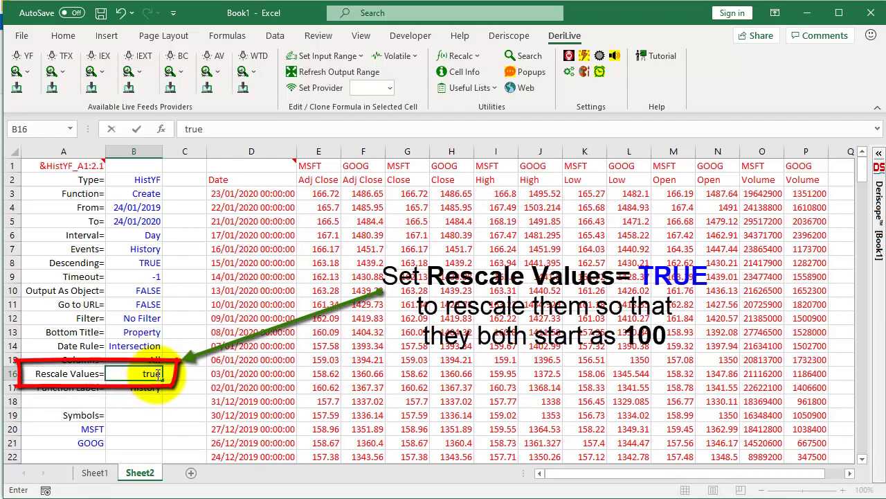
type("ue")
key("Return")
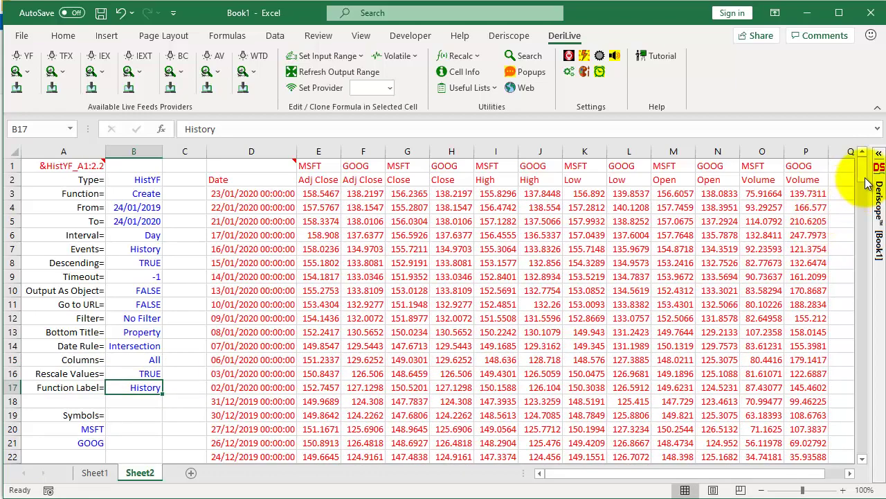
left_click_drag(865, 181, 861, 458)
scroll(862, 458, "down", 2)
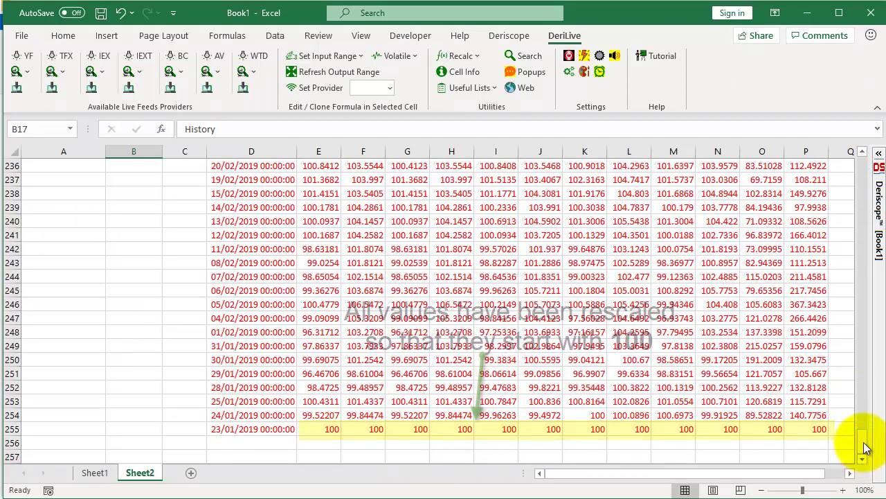
left_click_drag(871, 442, 866, 156)
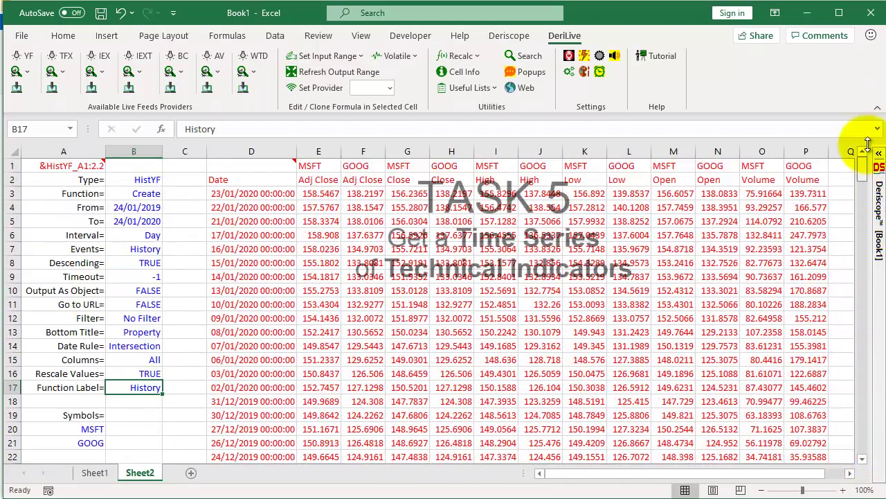
Add another sheet and paste the Alpha Vantage formulas for historical technical indicators of one symbol at A1
left_click(191, 477)
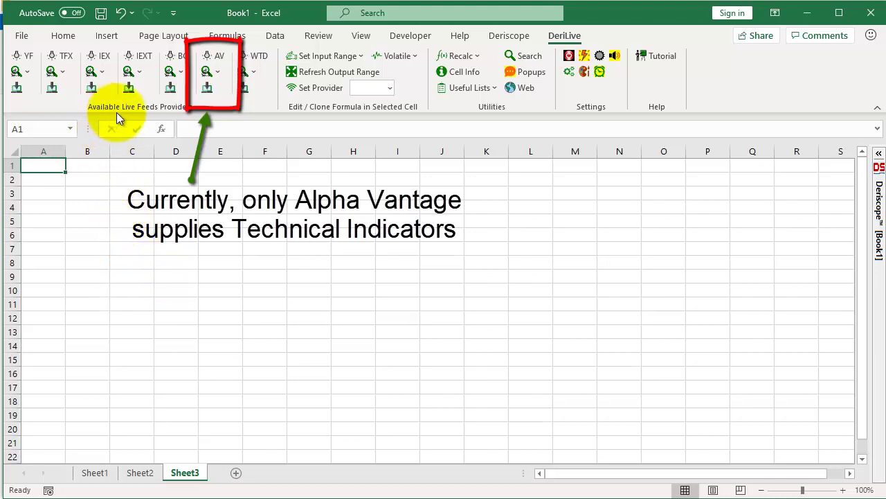
left_click(206, 90)
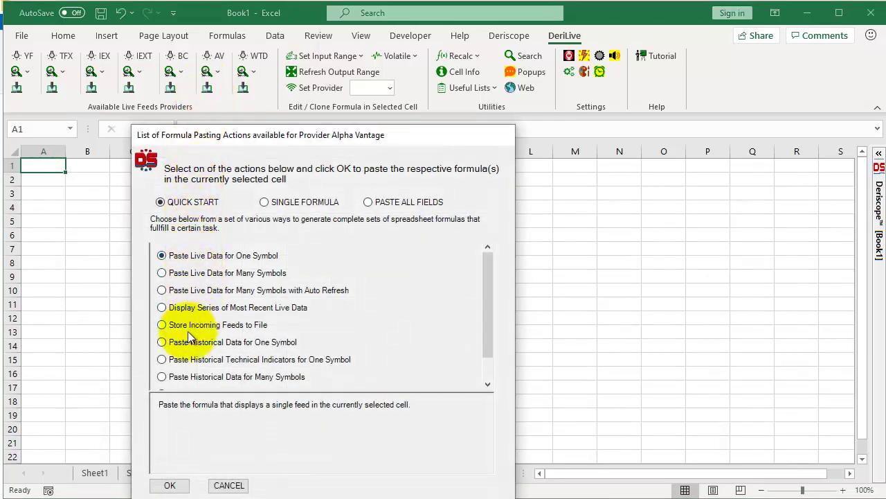
left_click(162, 359)
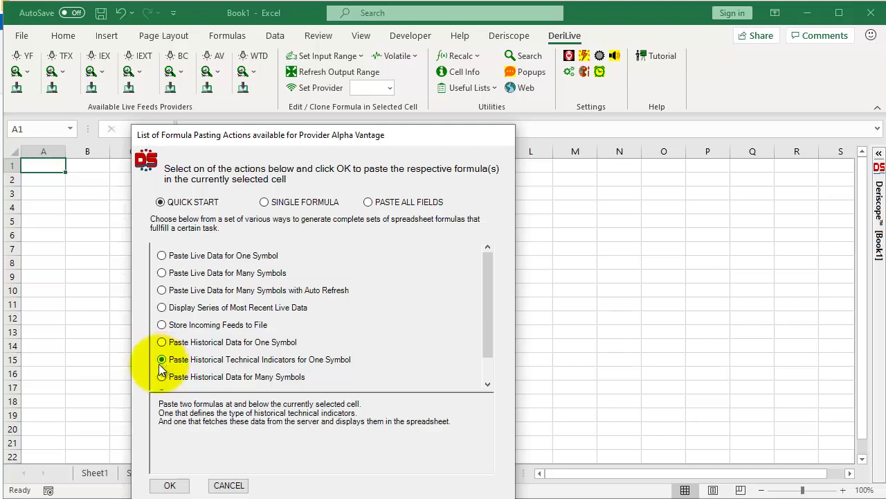
left_click(169, 485)
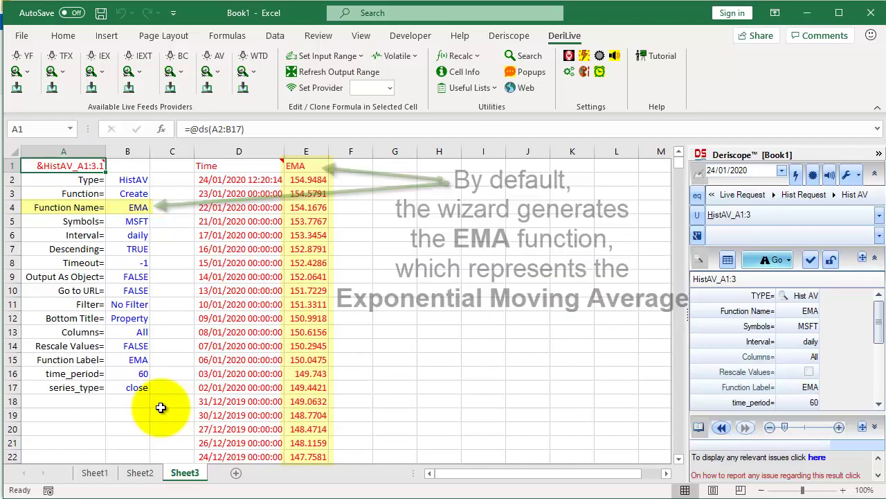
Set the Function Name in B4 to MOM for the momentum indicator
left_click(138, 207)
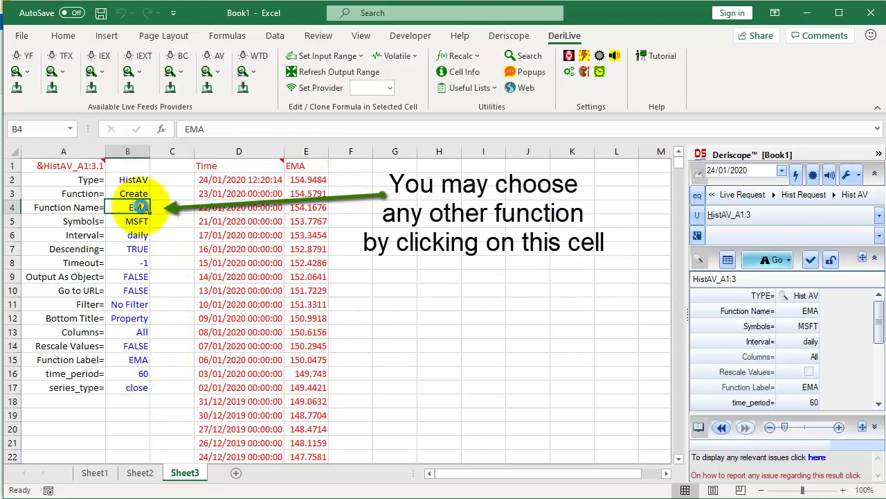
left_click(158, 207)
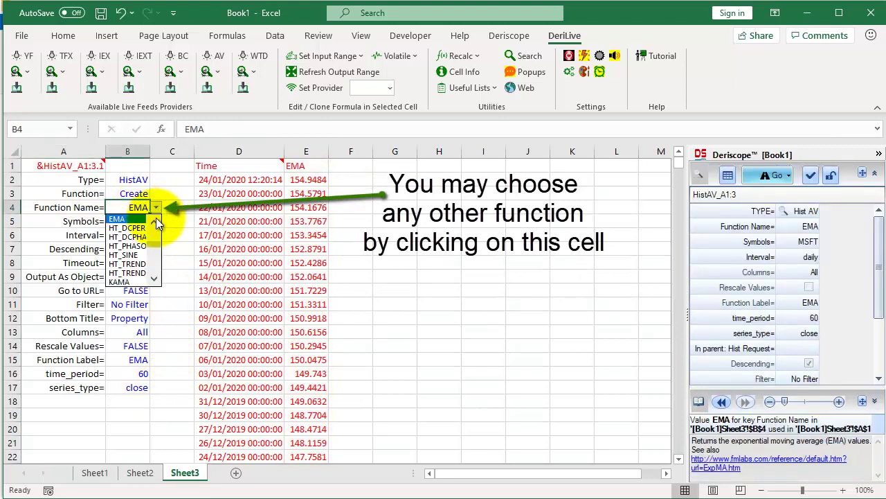
scroll(160, 280, "down", 3)
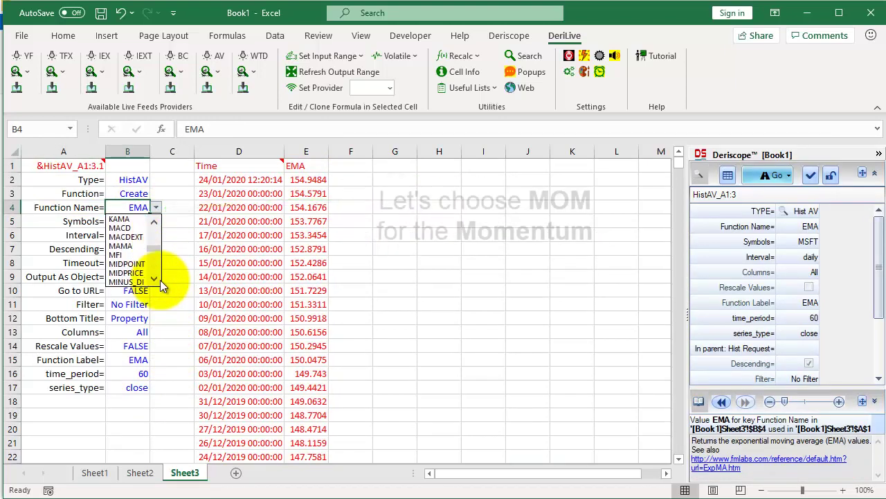
scroll(160, 280, "down", 3)
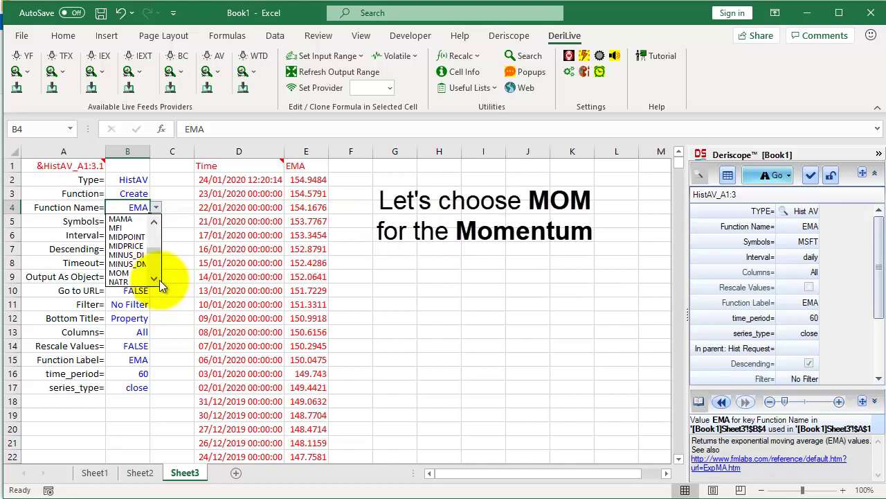
left_click(135, 274)
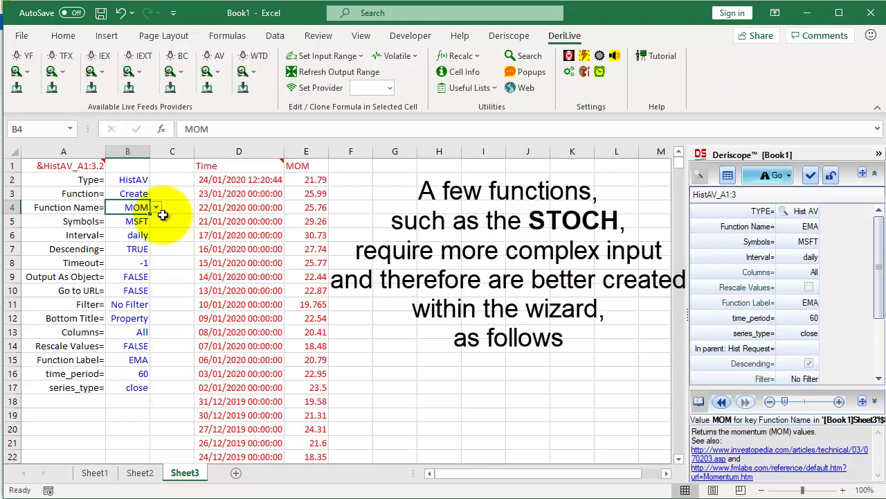
mouse_move(103, 165)
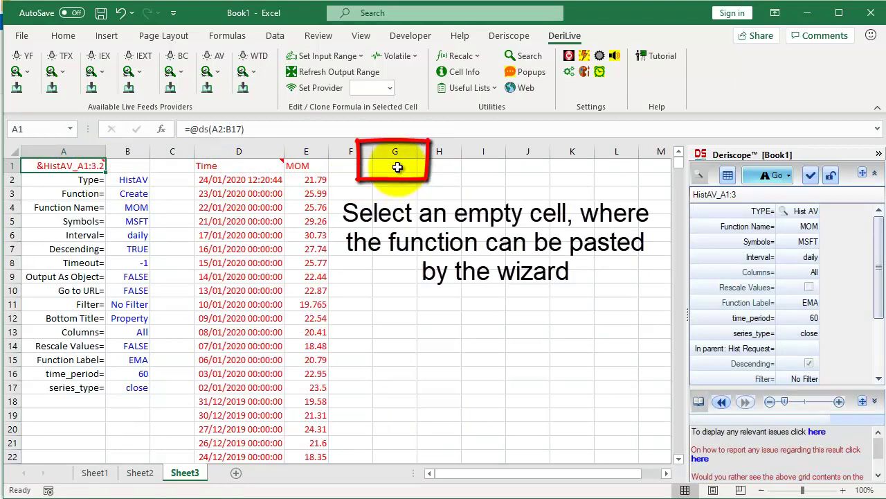
Select empty cell G1 as the paste target and choose the Hist AV type under Hist Request in the wizard
left_click(397, 167)
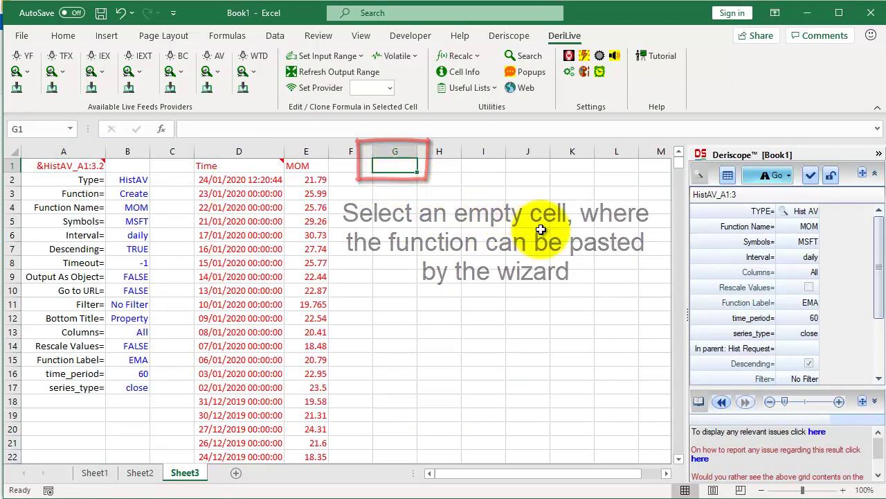
mouse_move(723, 235)
left_click(813, 199)
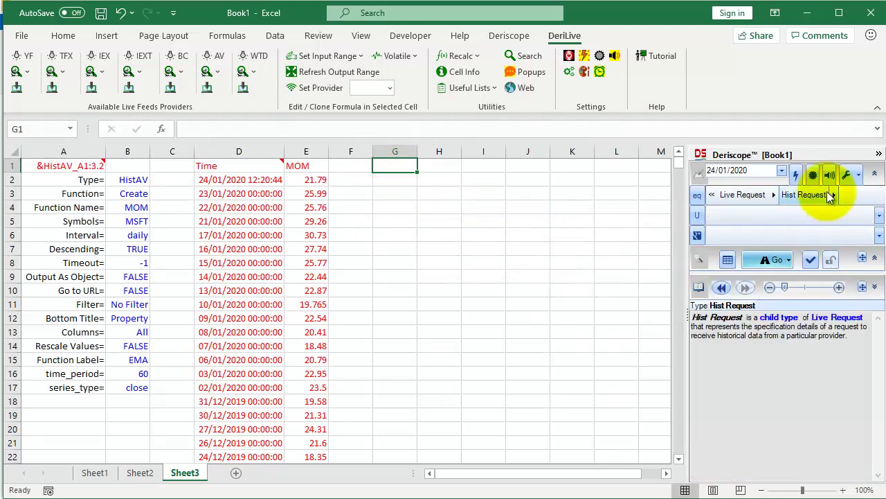
left_click(834, 194)
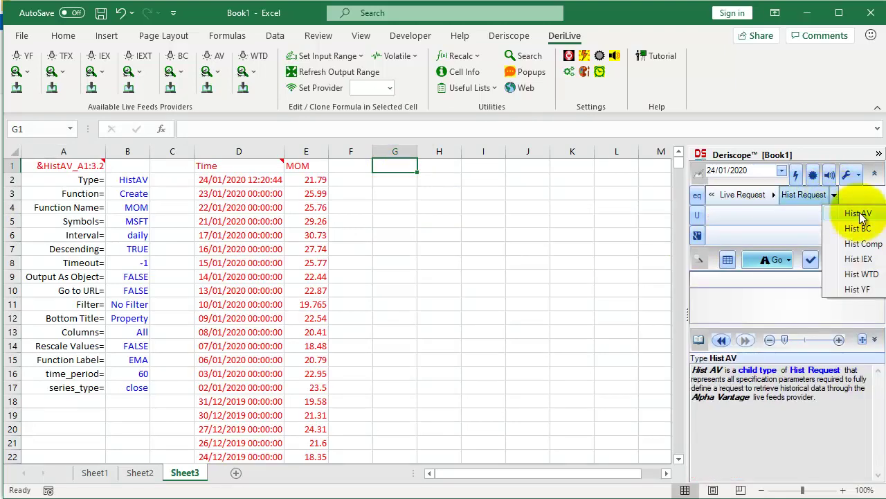
left_click(853, 213)
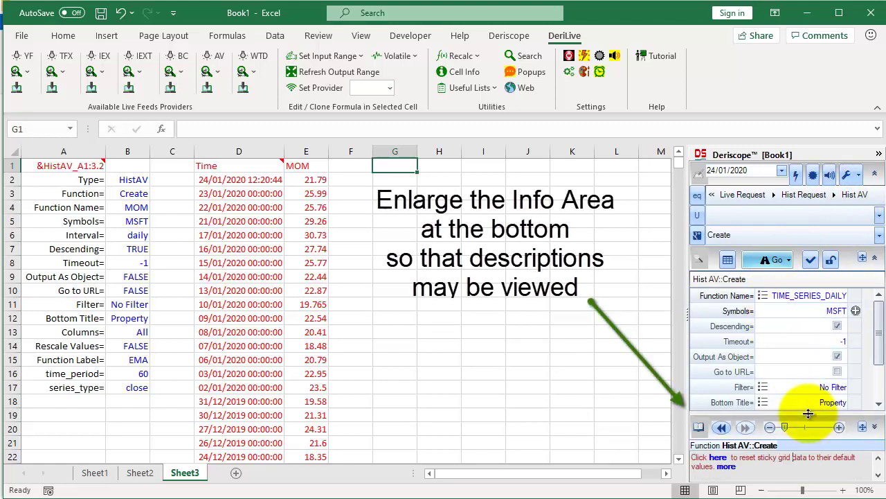
Enlarge the wizard's Info Area and set the Function Name to STOCH from the Alpha Vantage technical indicators
left_click_drag(808, 407, 802, 378)
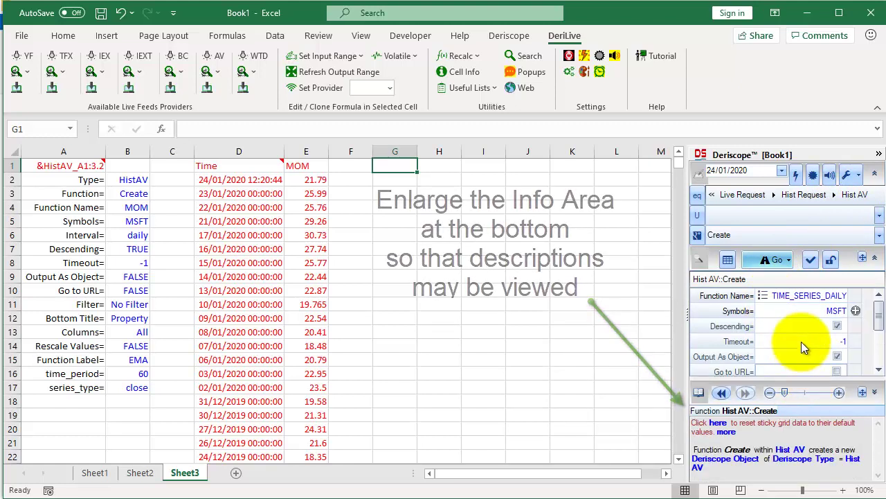
left_click(765, 296)
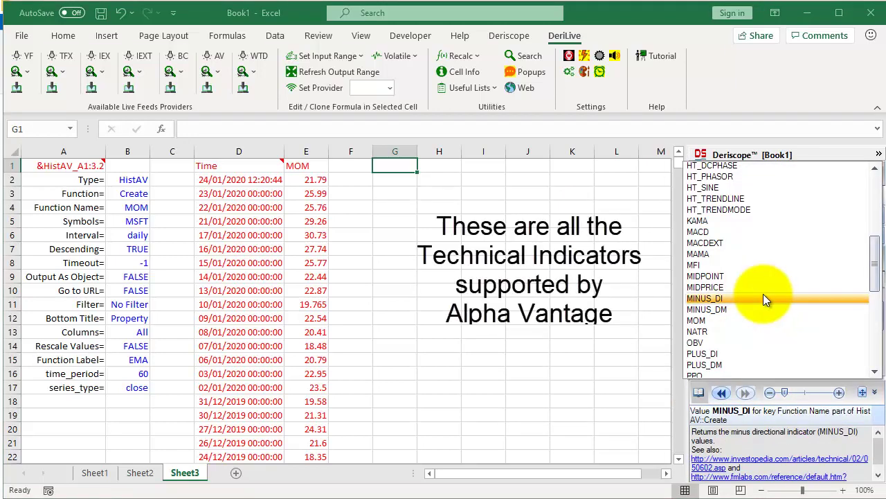
scroll(760, 312, "down", 3)
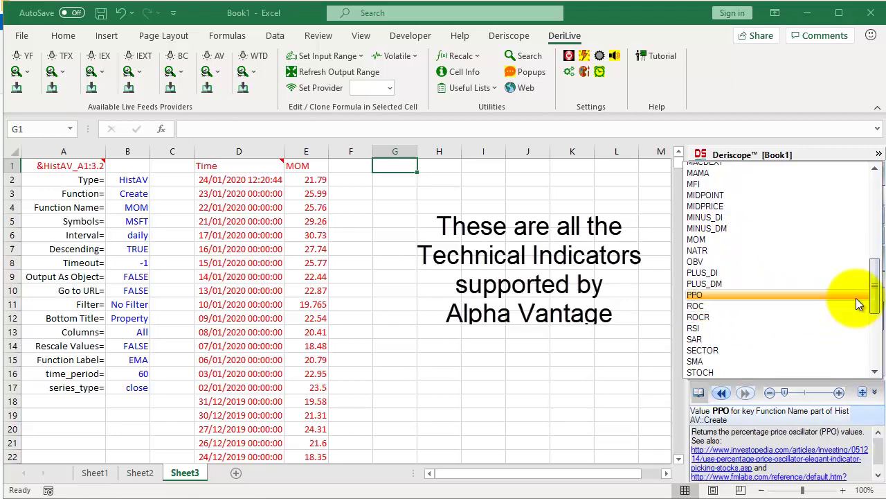
left_click_drag(876, 297, 866, 338)
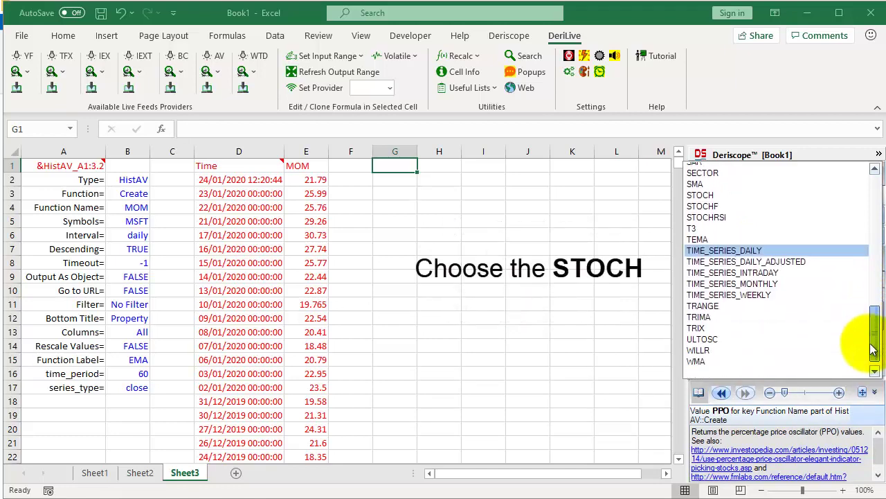
double_click(712, 195)
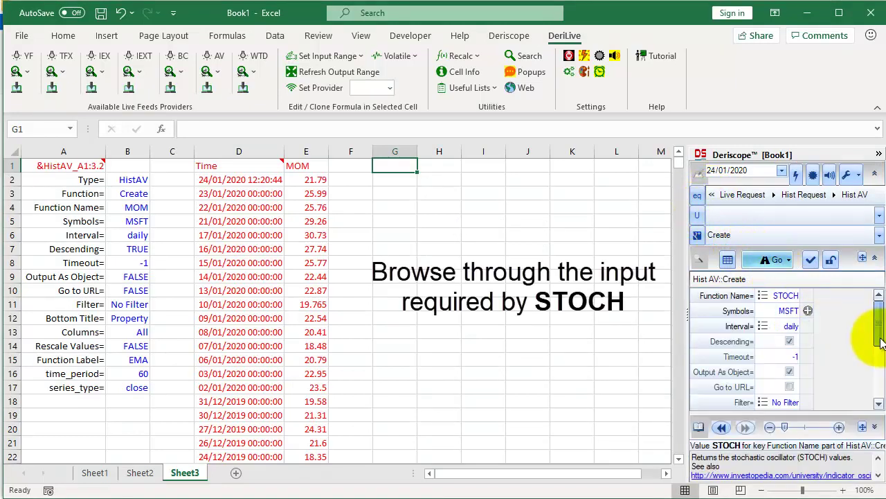
Review the STOCH inputs and read the descriptions of fastkperiod, slowkperiod, slowdperiod and slowdmatype
left_click_drag(873, 340, 874, 381)
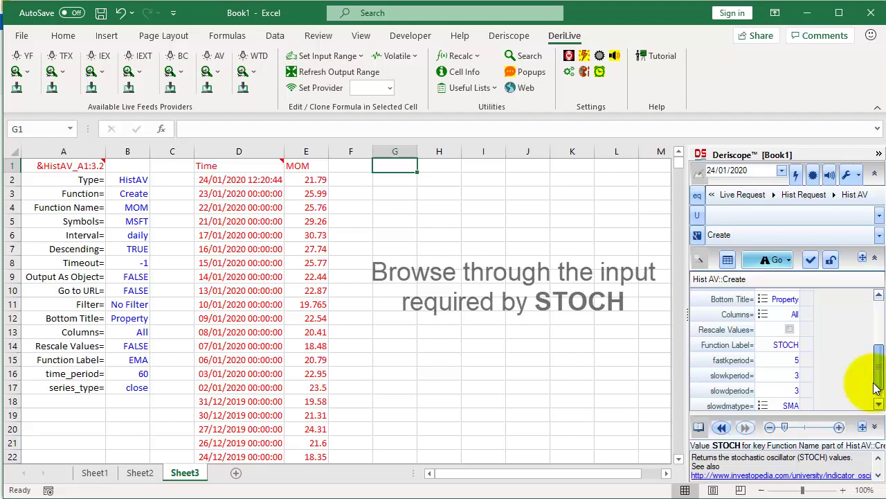
scroll(875, 385, "down", 1)
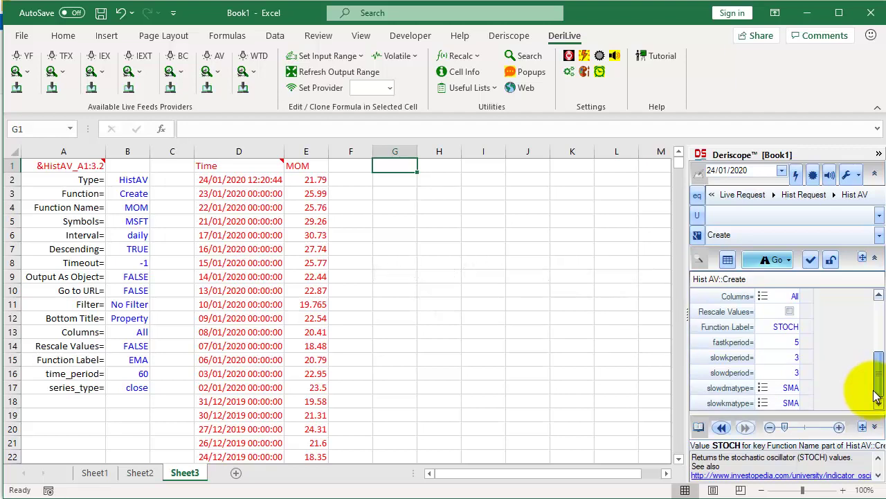
left_click(726, 341)
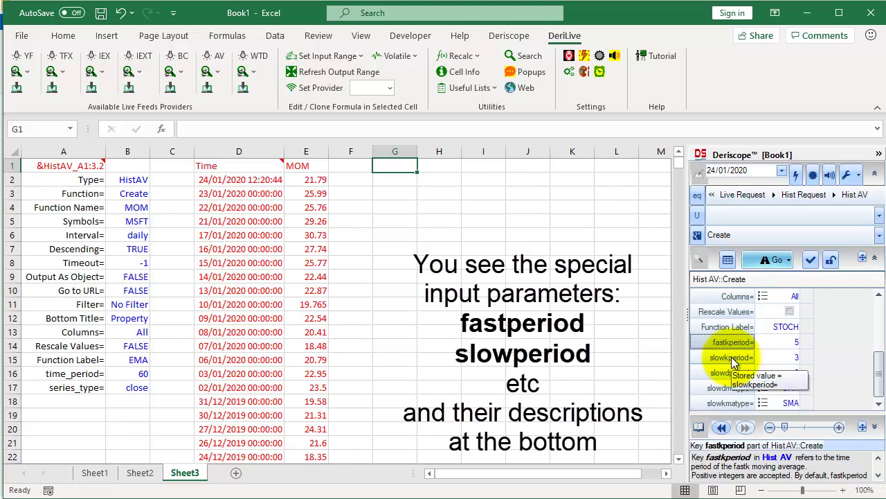
left_click(732, 358)
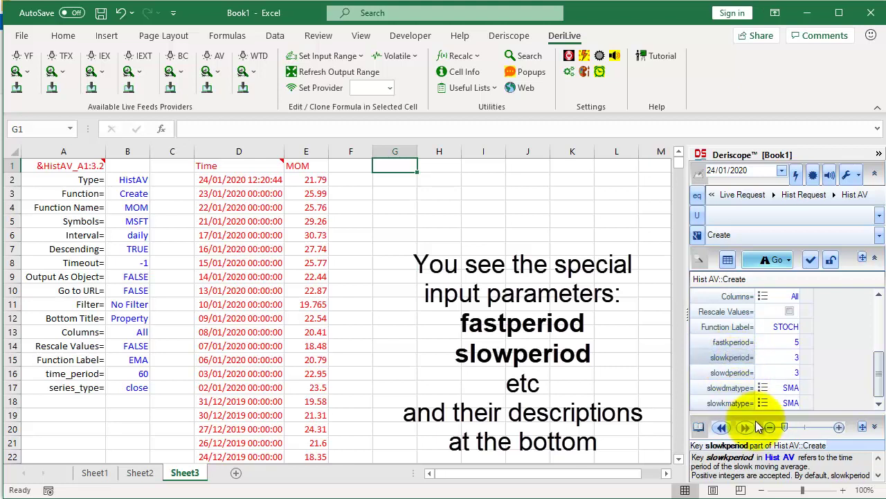
left_click_drag(765, 414, 768, 390)
left_click(879, 378)
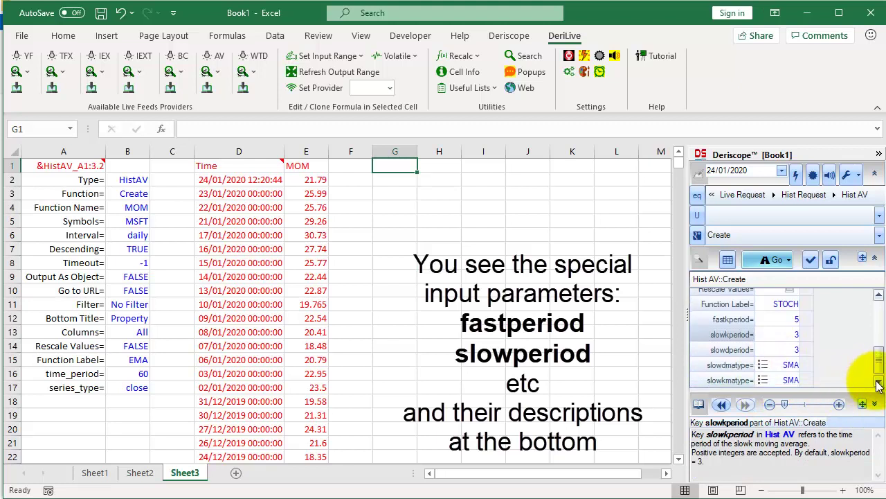
left_click(739, 347)
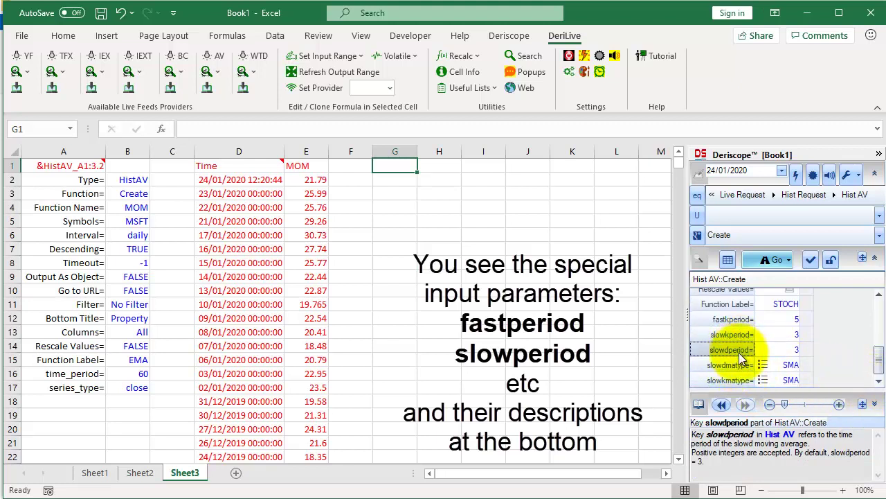
left_click(737, 362)
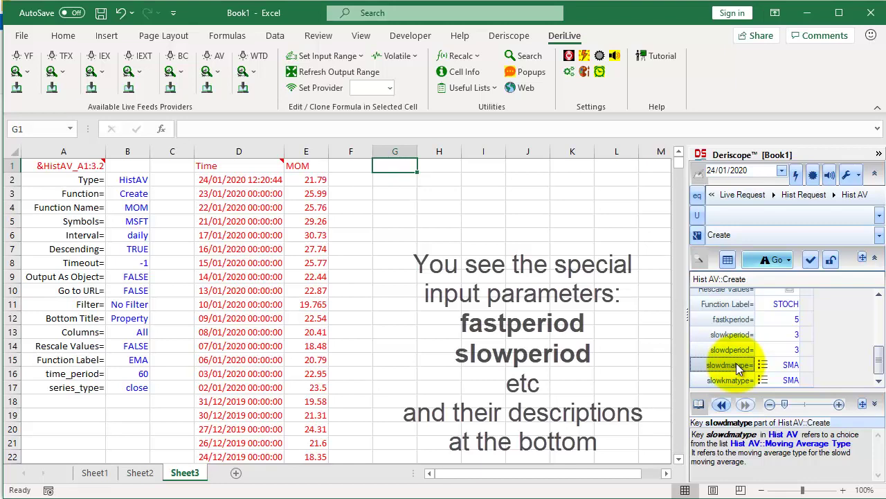
Set slowdmatype to MAMA and paste the STOCH function with its input parameters at G1
left_click(762, 366)
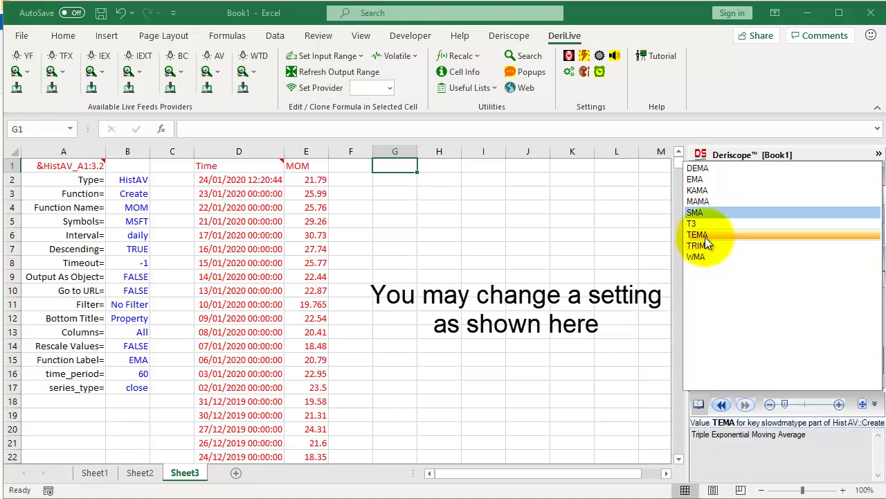
left_click(700, 201)
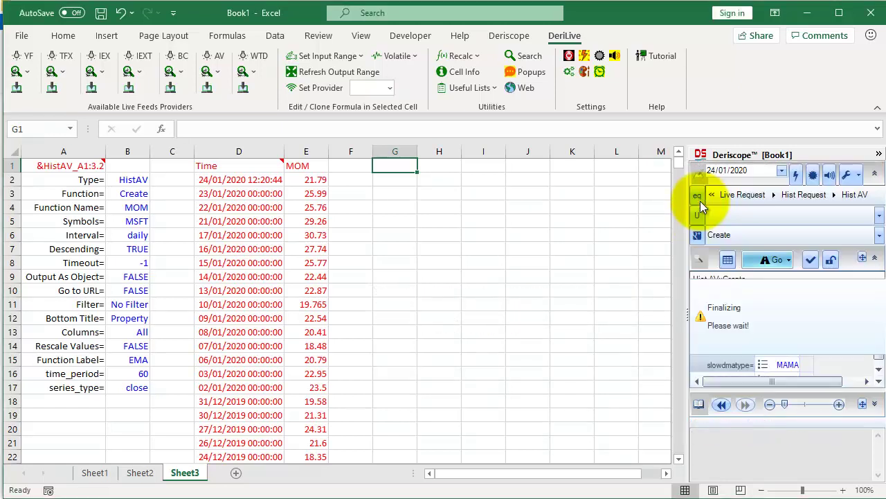
left_click(767, 260)
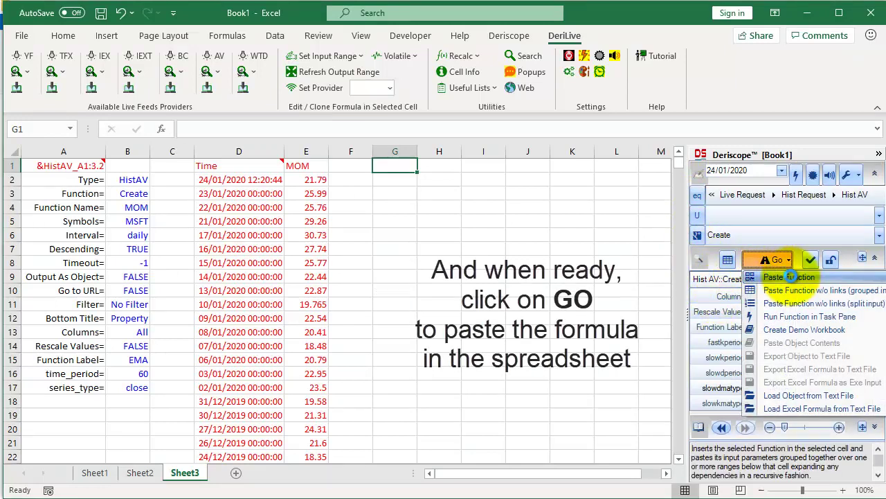
left_click(791, 276)
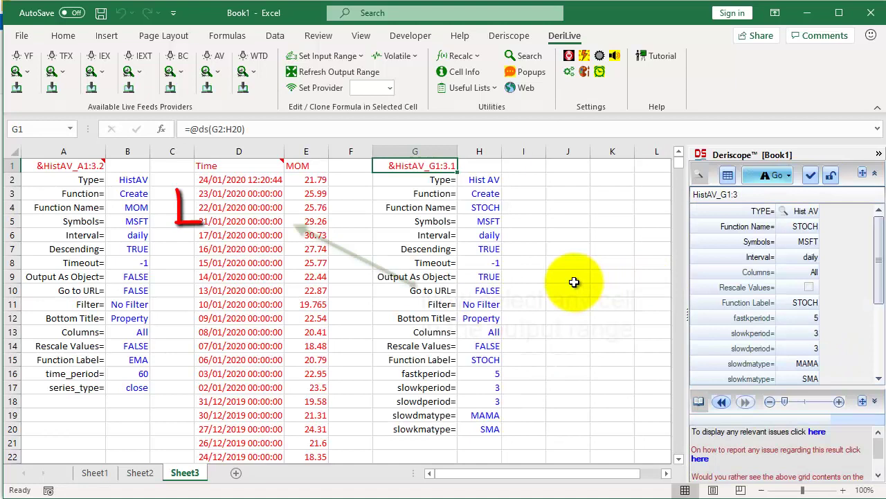
Relink the MOM output formula to the handle name in G1, with its output data starting at D1
left_click(251, 209)
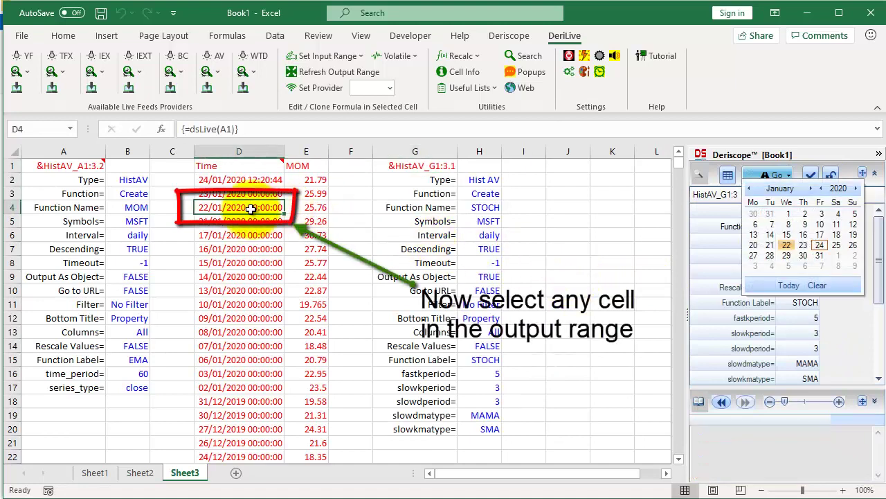
left_click(321, 58)
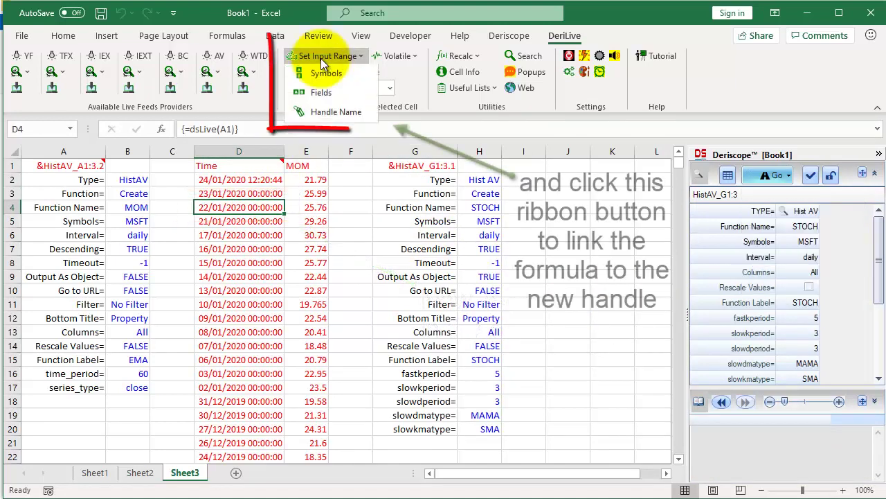
left_click(320, 112)
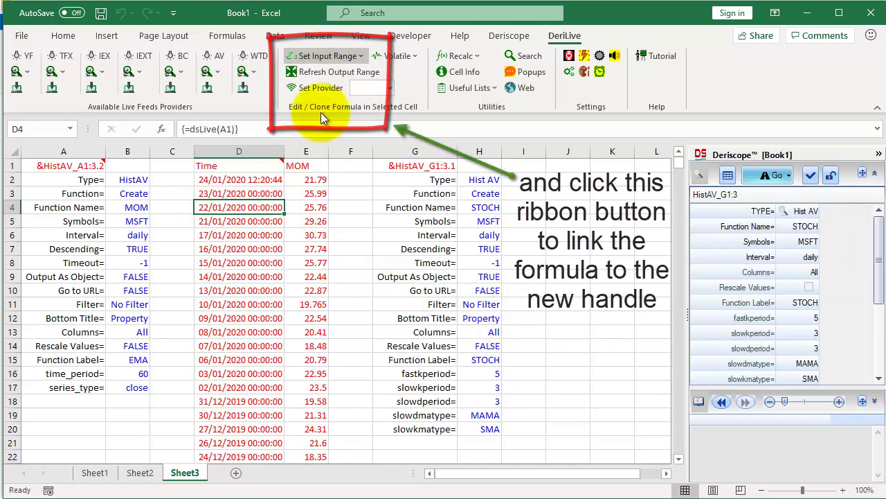
left_click(438, 167)
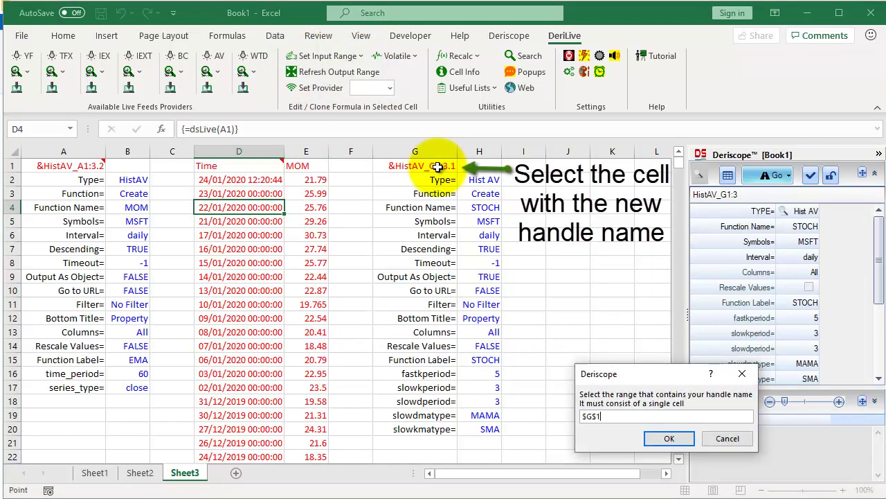
left_click(657, 439)
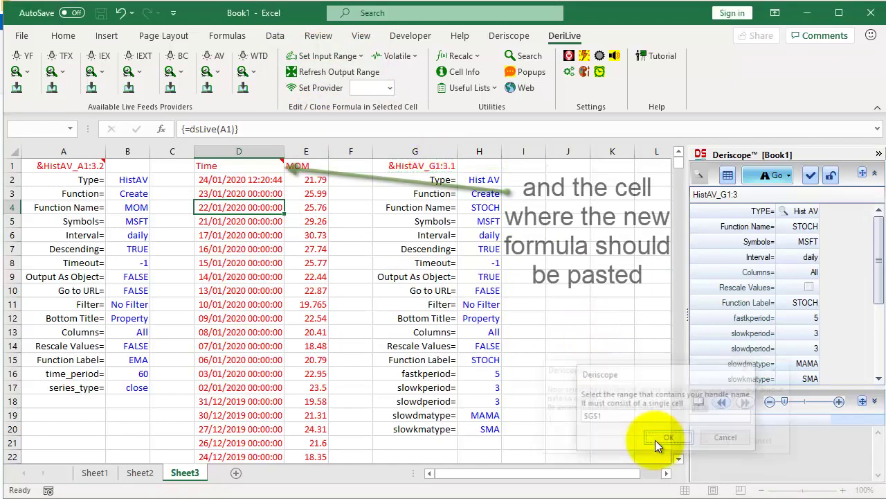
left_click(257, 161)
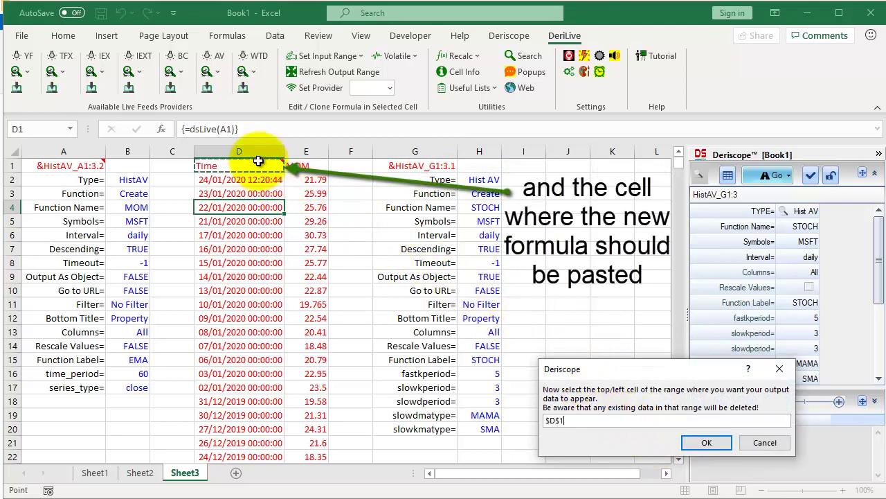
left_click(707, 442)
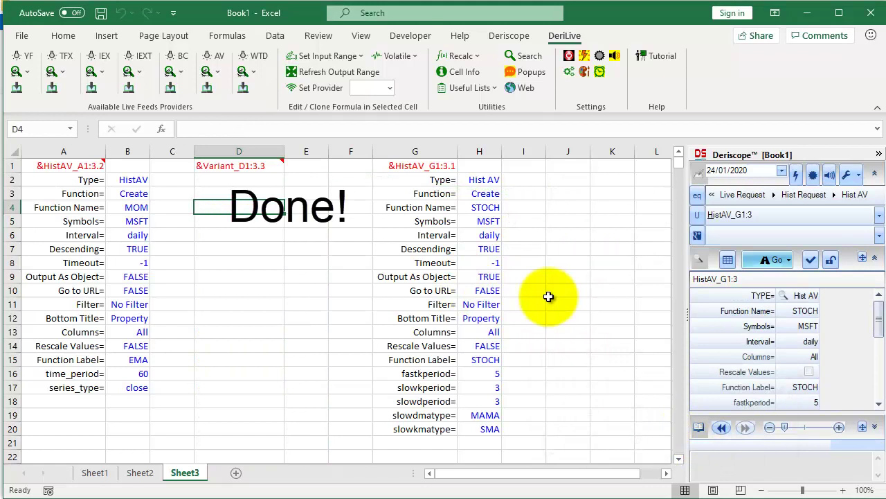
Select D1 to inspect the contents of the STOCH output object in the wizard
key("Up")
key("Up")
key("Up")
Set Output As Object in H9 to FALSE and refresh the output range of the array formula in D1
left_click(497, 279)
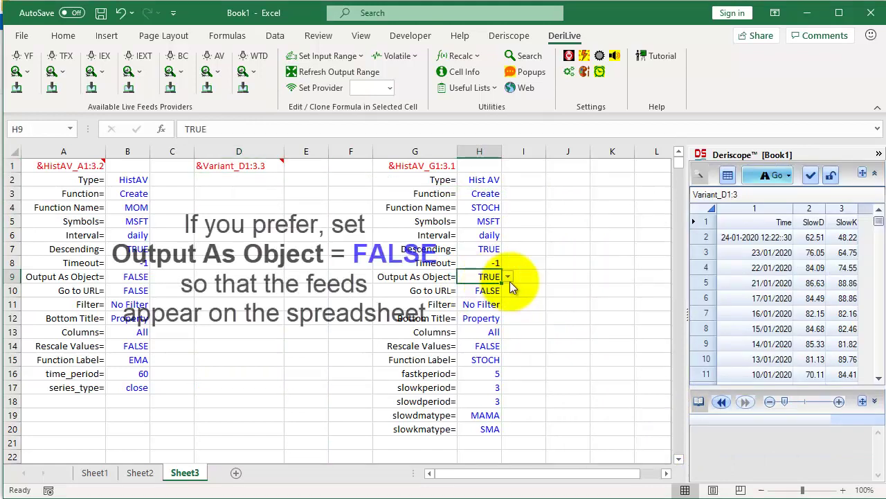
left_click(509, 277)
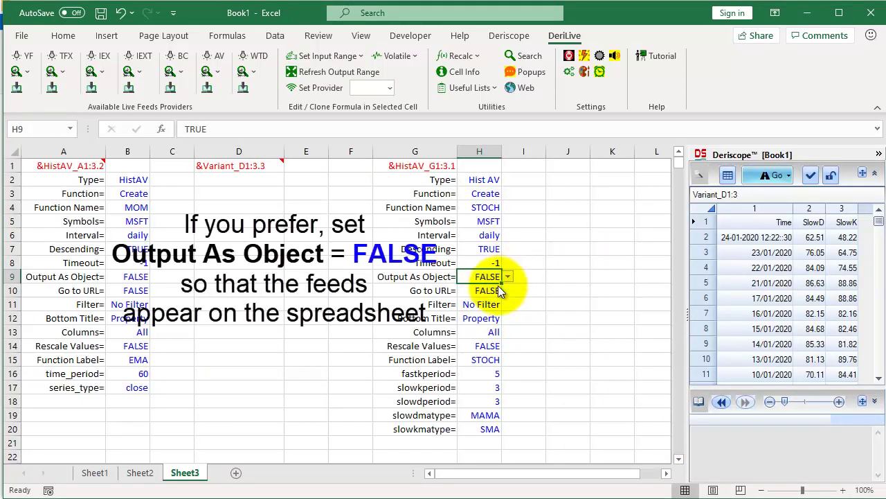
left_click(499, 291)
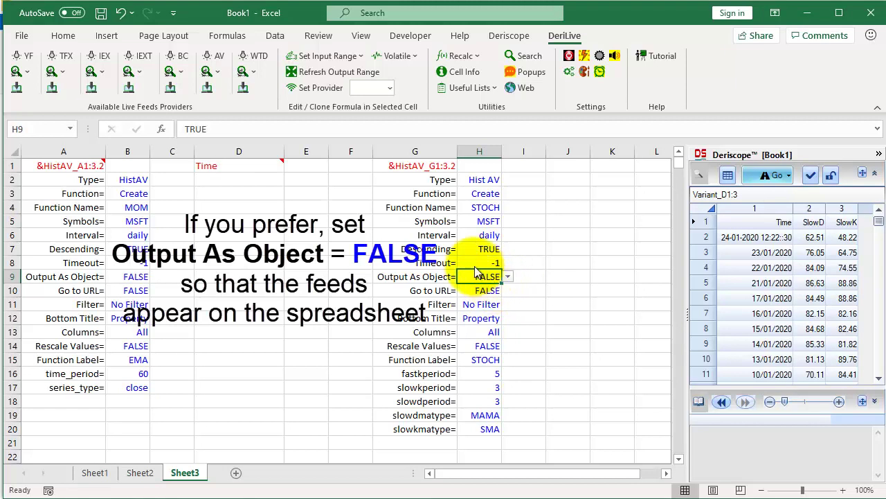
left_click(267, 160)
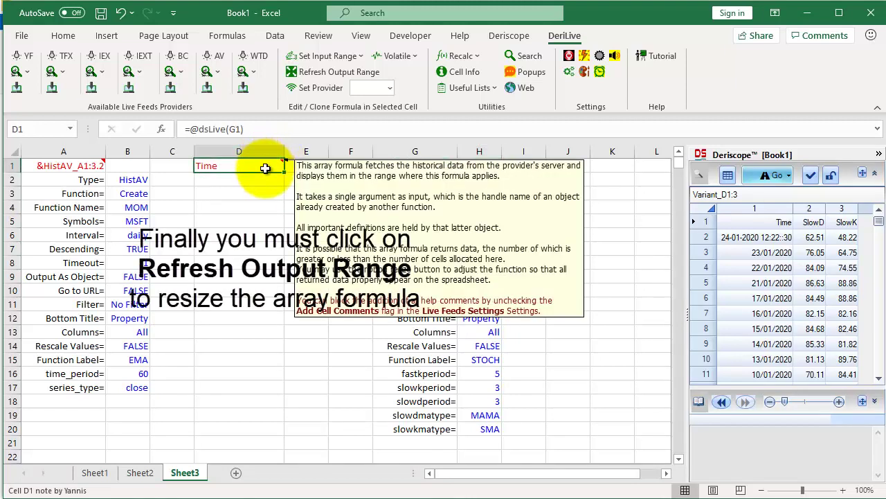
left_click(320, 74)
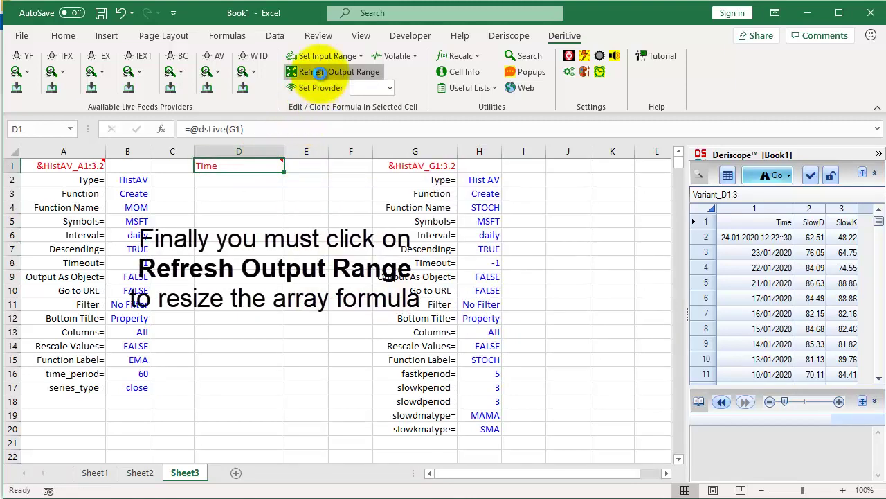